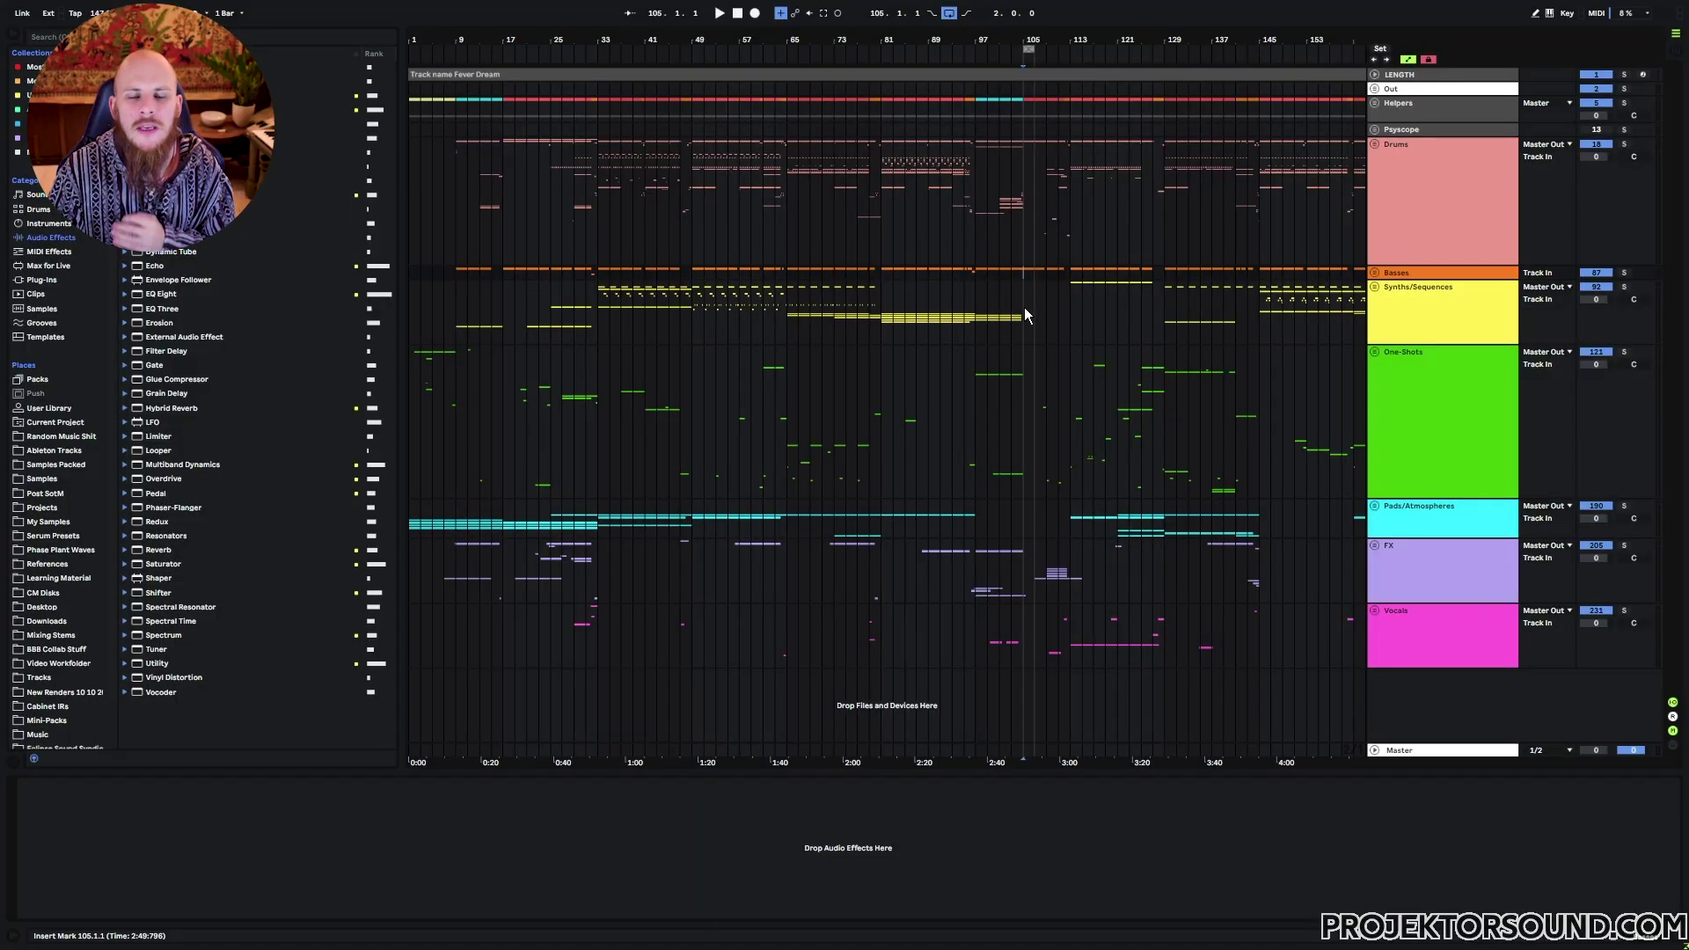
# Unfold the Drums group, its 19 Group and the kick audio track 21 around bar 105, showing track 21's devices
pyautogui.click(1374, 145)
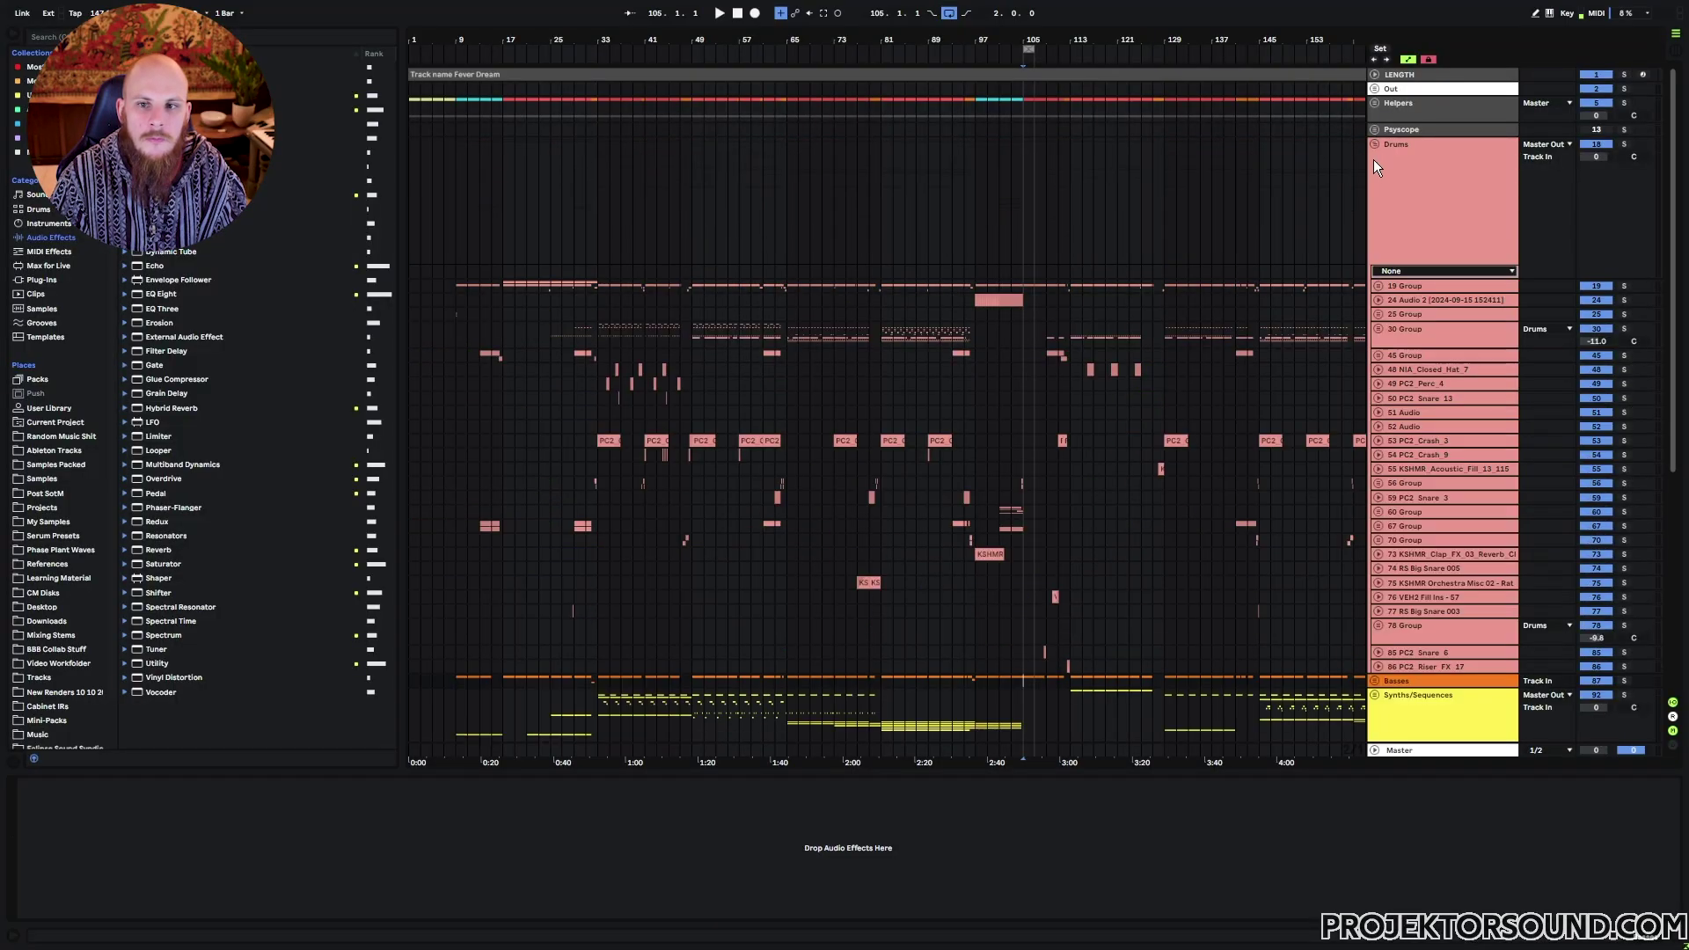
pyautogui.click(1379, 287)
pyautogui.scroll(-3, 1084, 373)
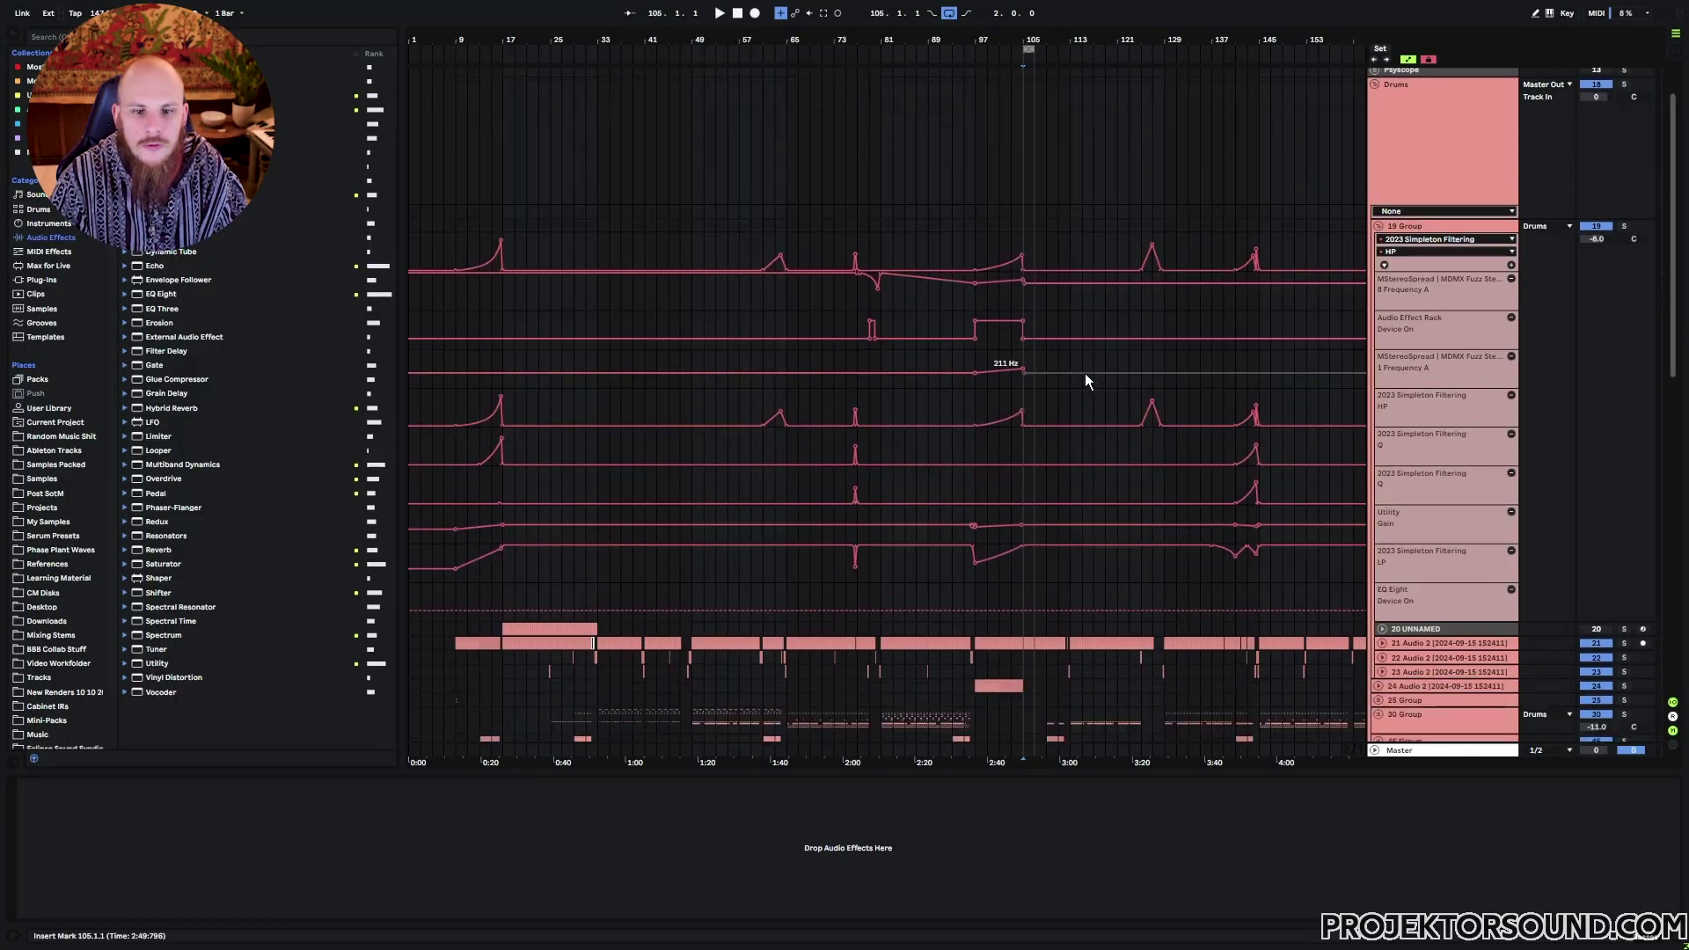
pyautogui.moveTo(1034, 40); pyautogui.dragTo(967, 141)
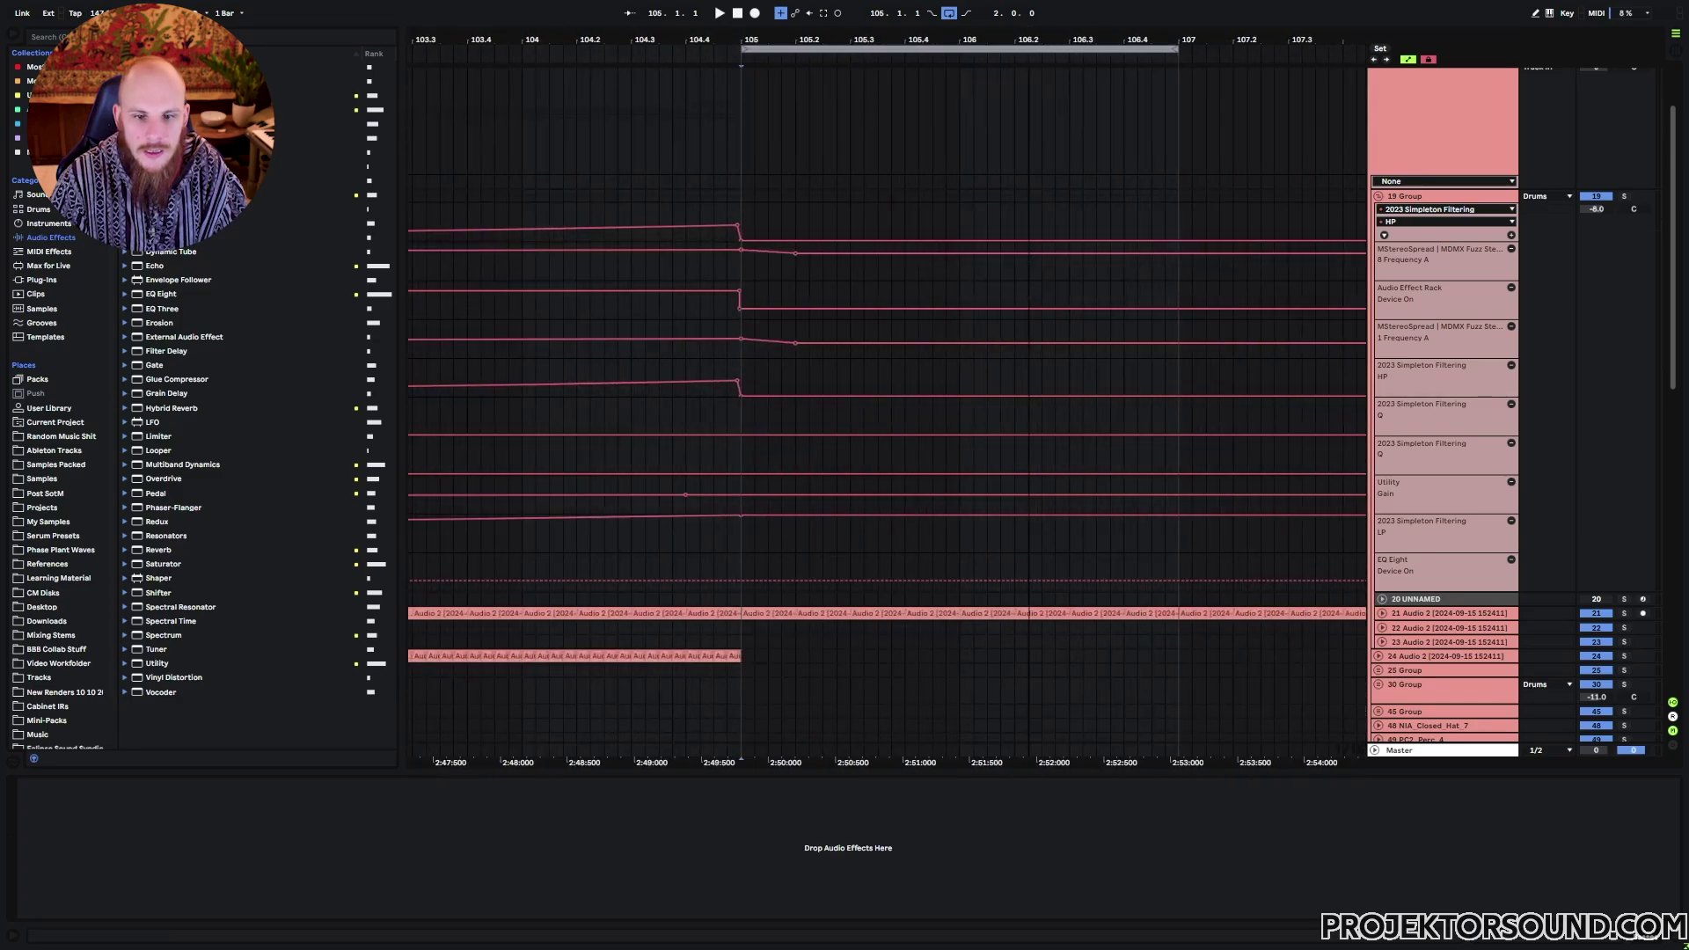
pyautogui.click(1384, 611)
pyautogui.click(1413, 610)
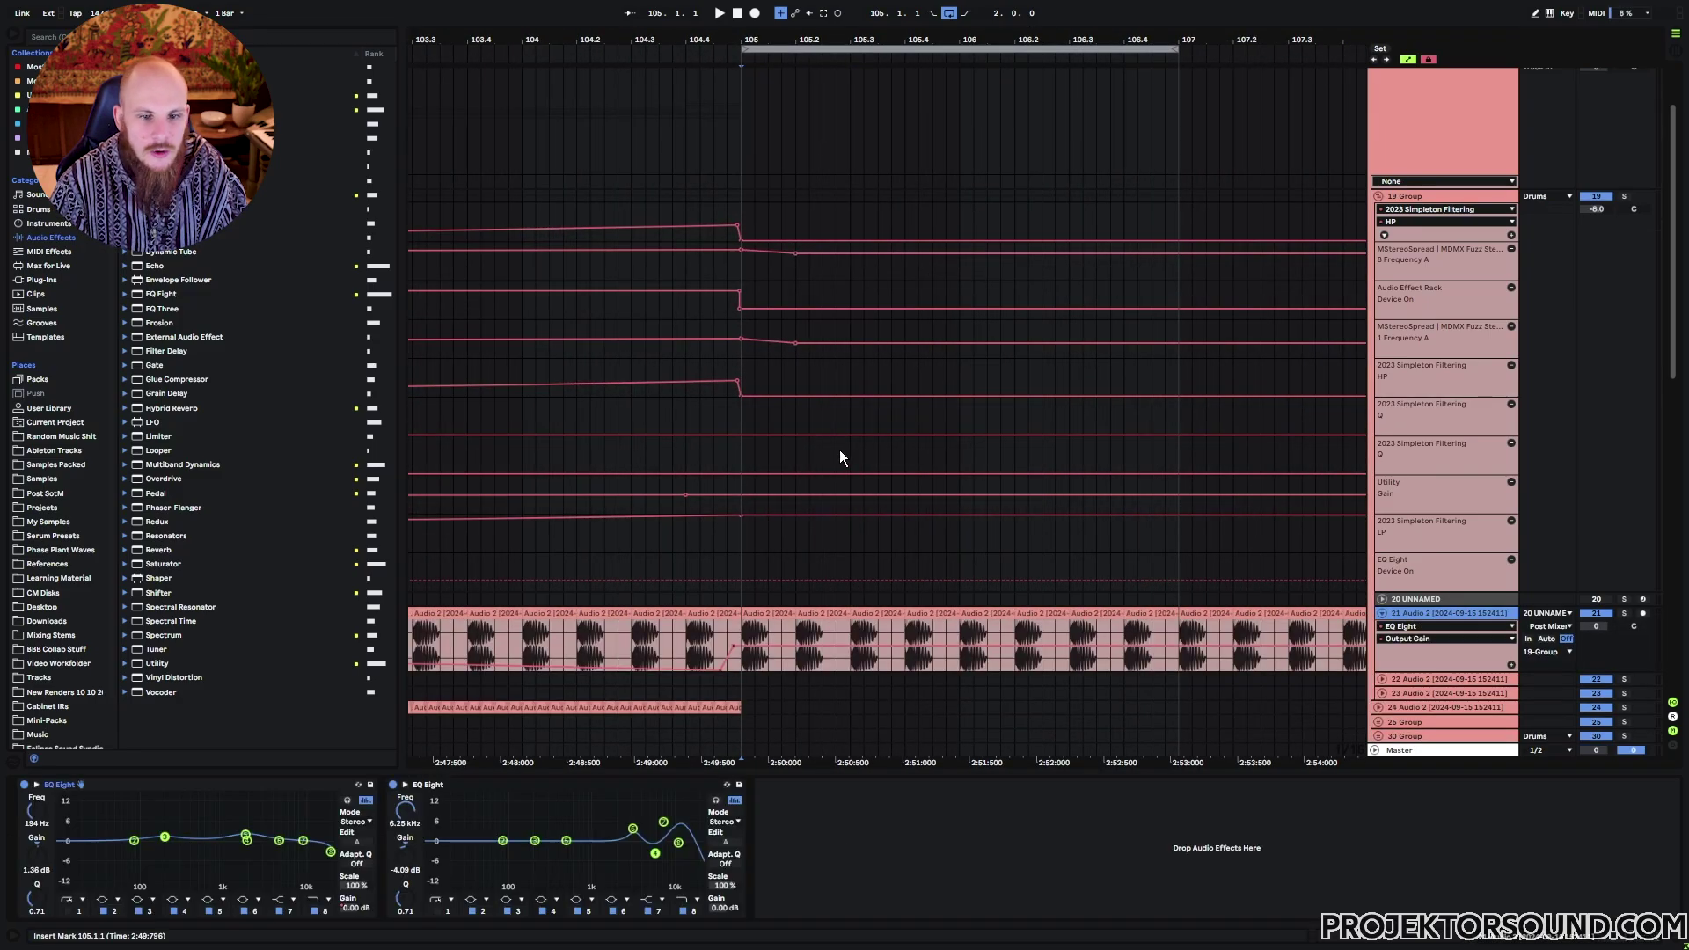
# Open the KickDrum BETA instrument on the 20 UNNAMED track and inspect its envelope and EQ stages
pyautogui.scroll(-2, 839, 450)
pyautogui.click(1412, 541)
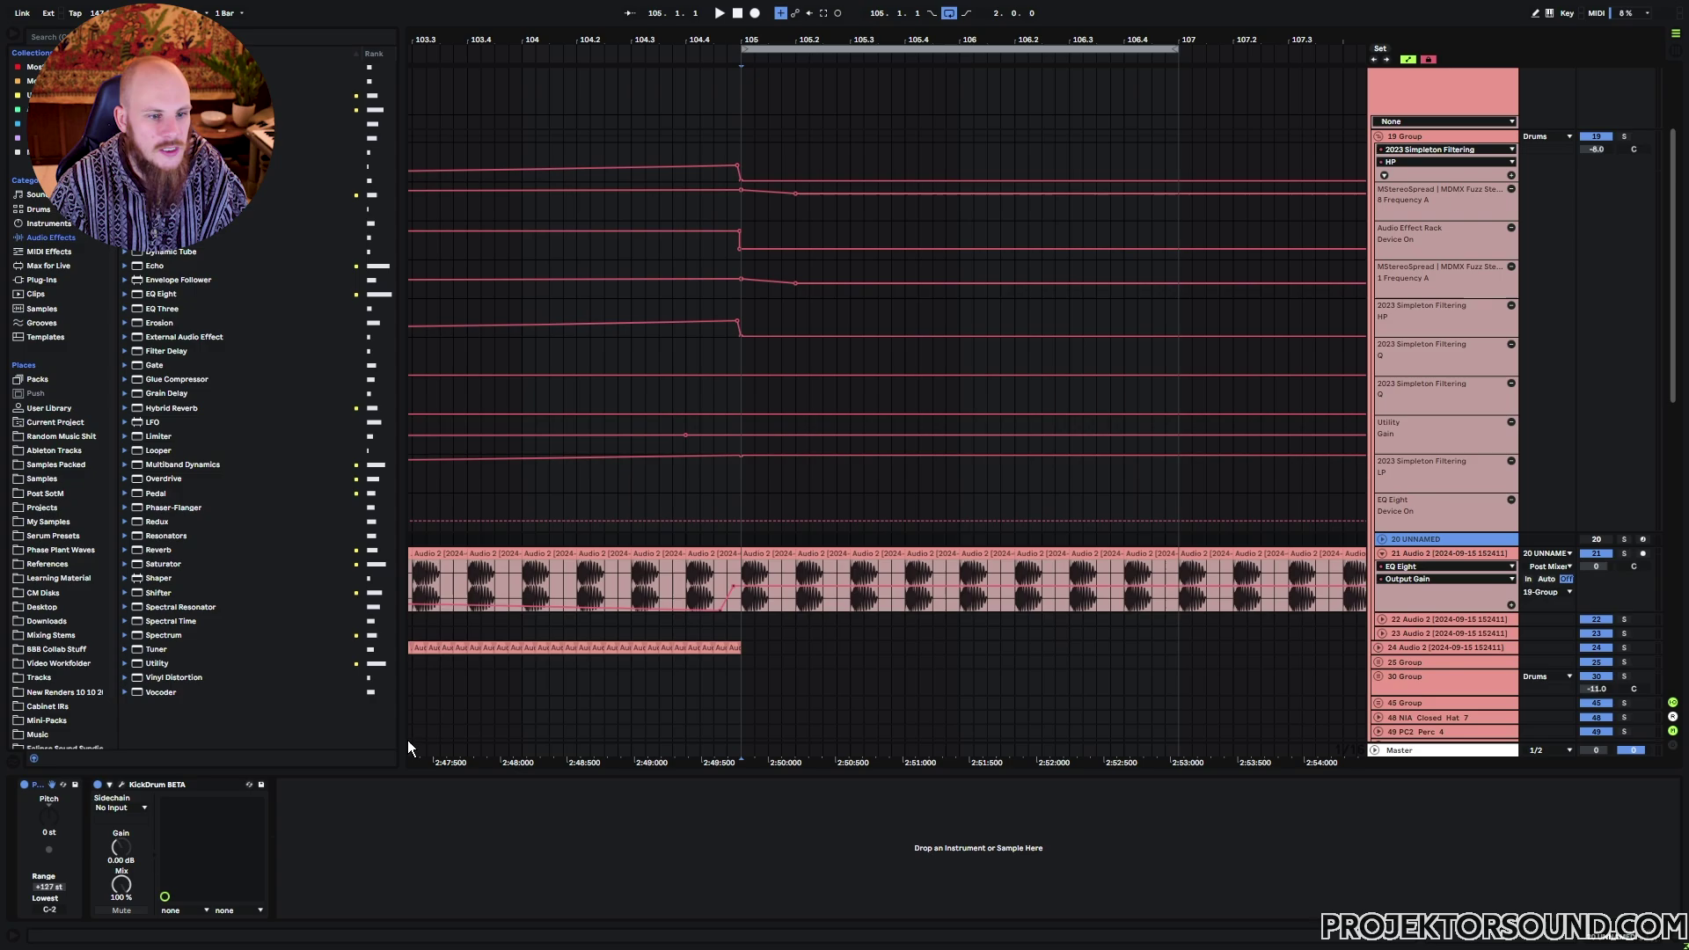
pyautogui.click(121, 783)
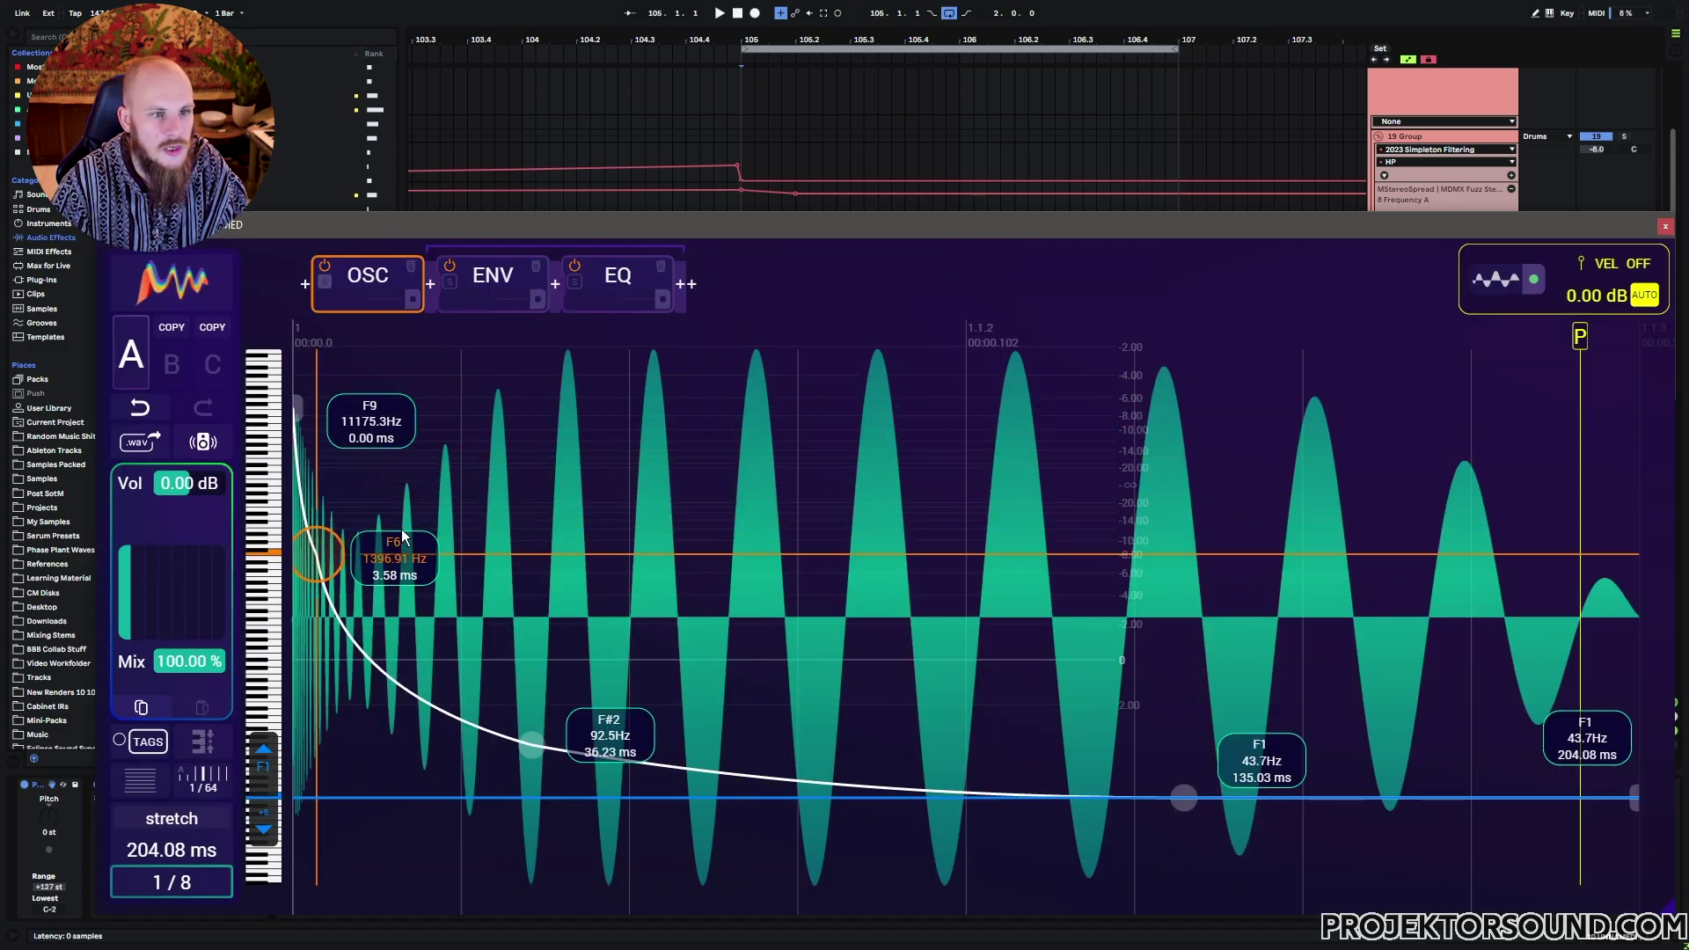
pyautogui.click(512, 276)
pyautogui.click(563, 303)
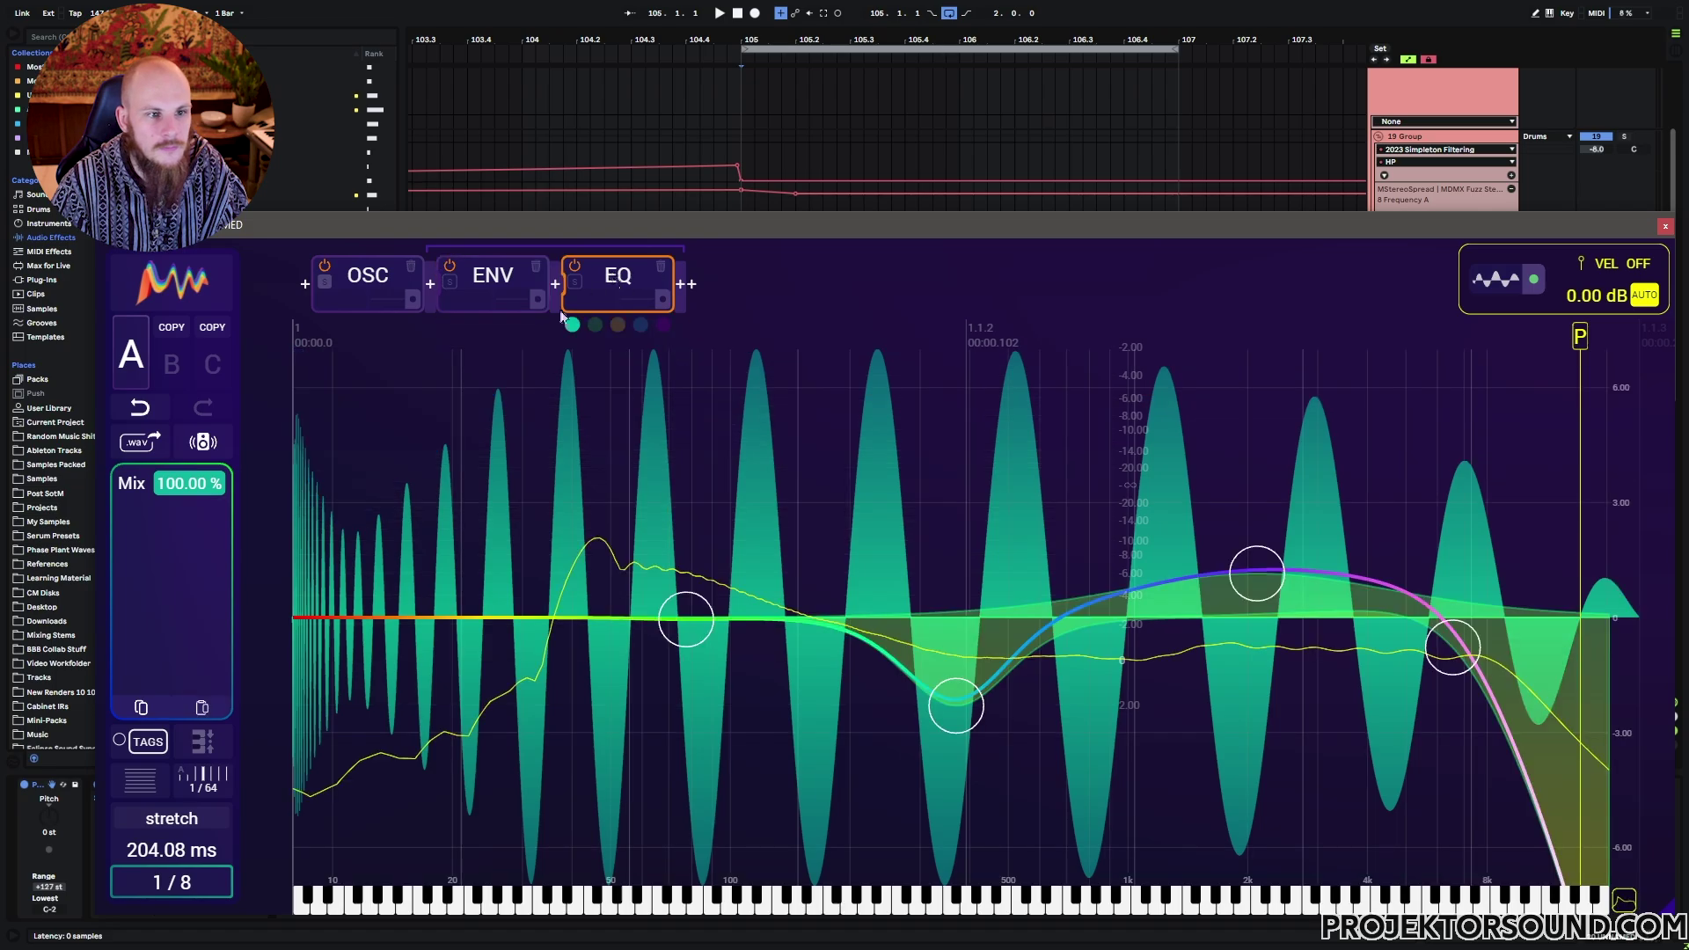
# Solo the 20 UNNAMED track, review KickDrum's envelope and oscillator stages again, and close the plug-in window
pyautogui.hotkey('ctrl', 'alt', 'p')
pyautogui.click(1624, 539)
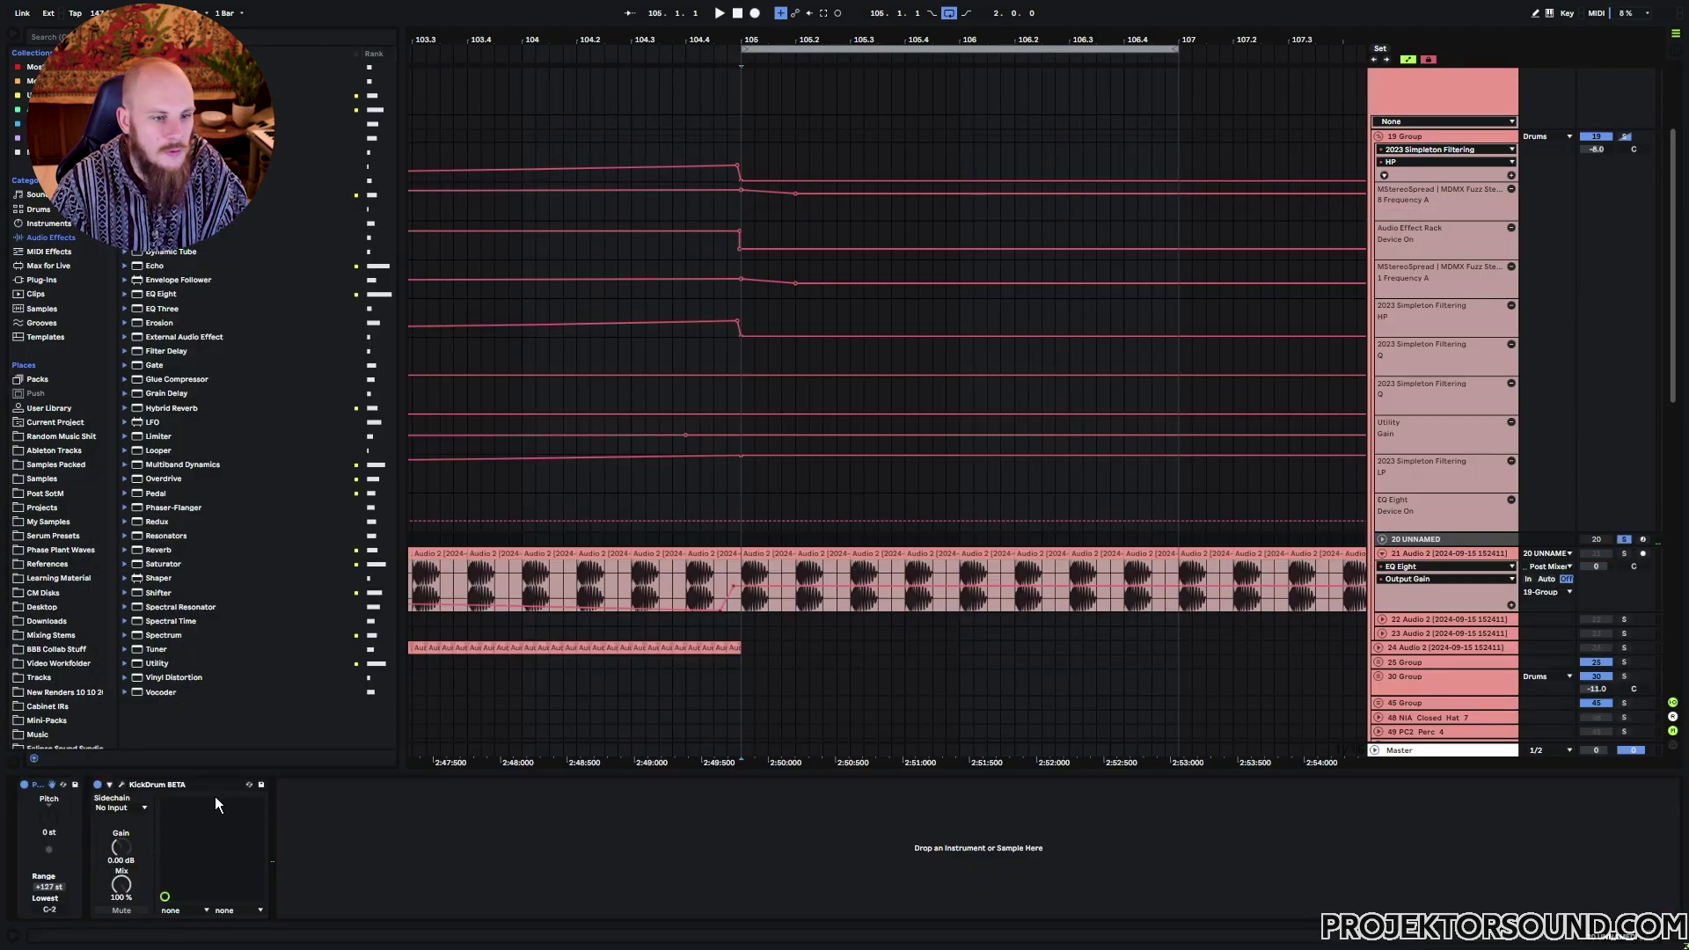
pyautogui.click(120, 784)
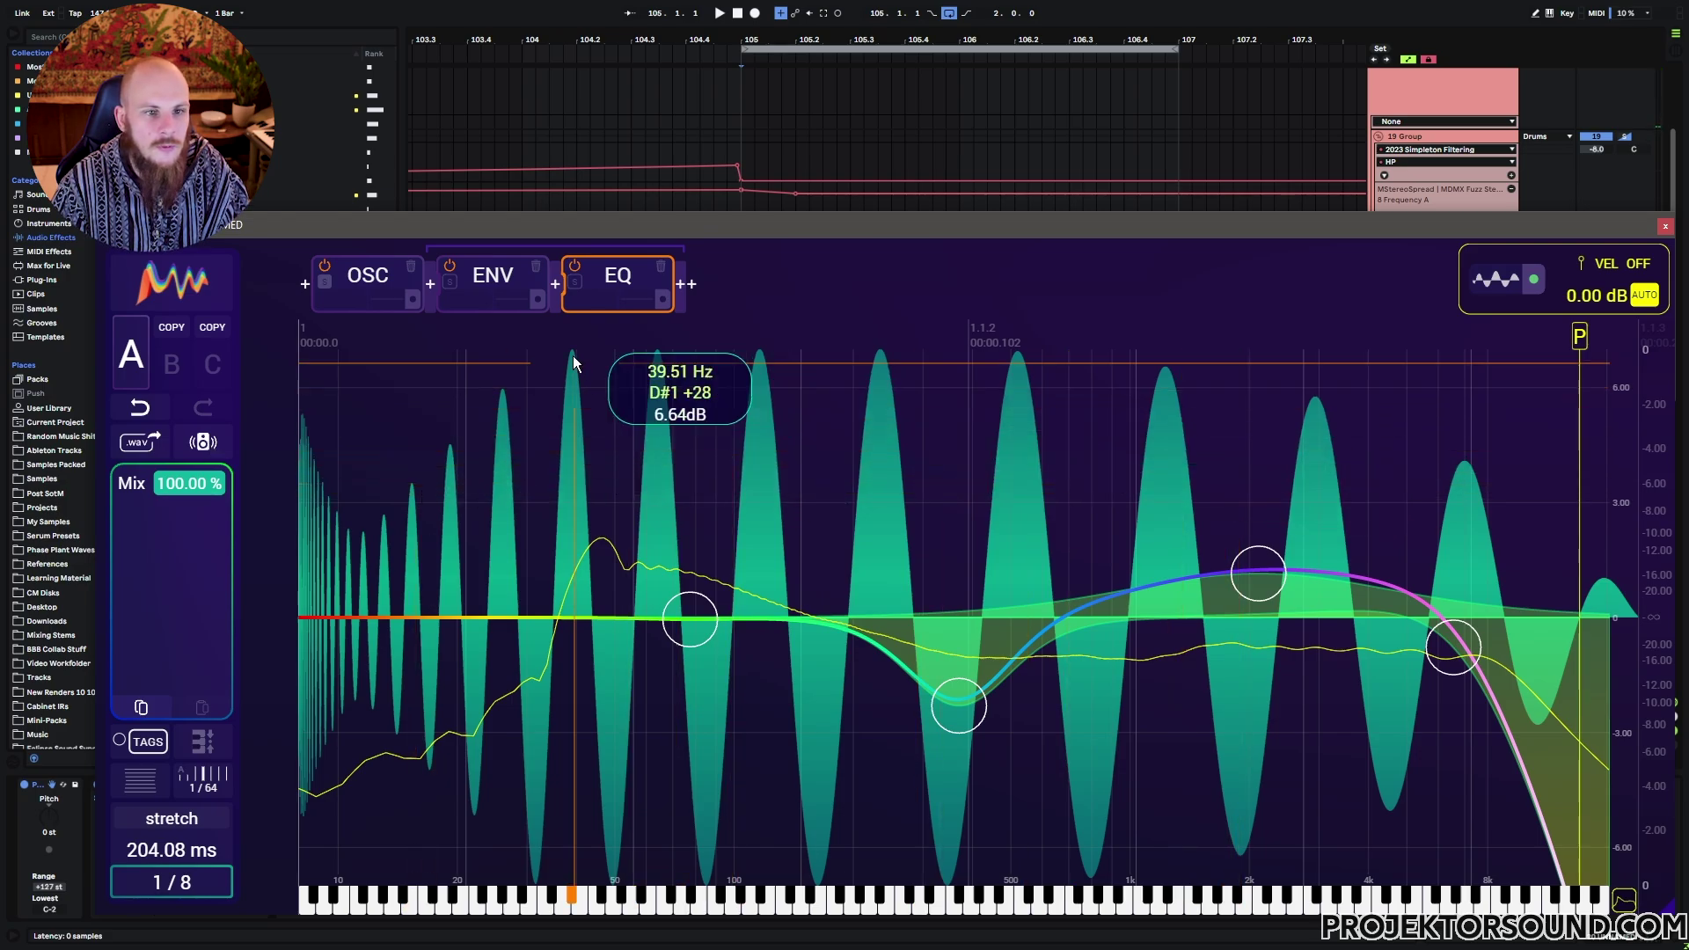
pyautogui.click(495, 277)
pyautogui.click(365, 272)
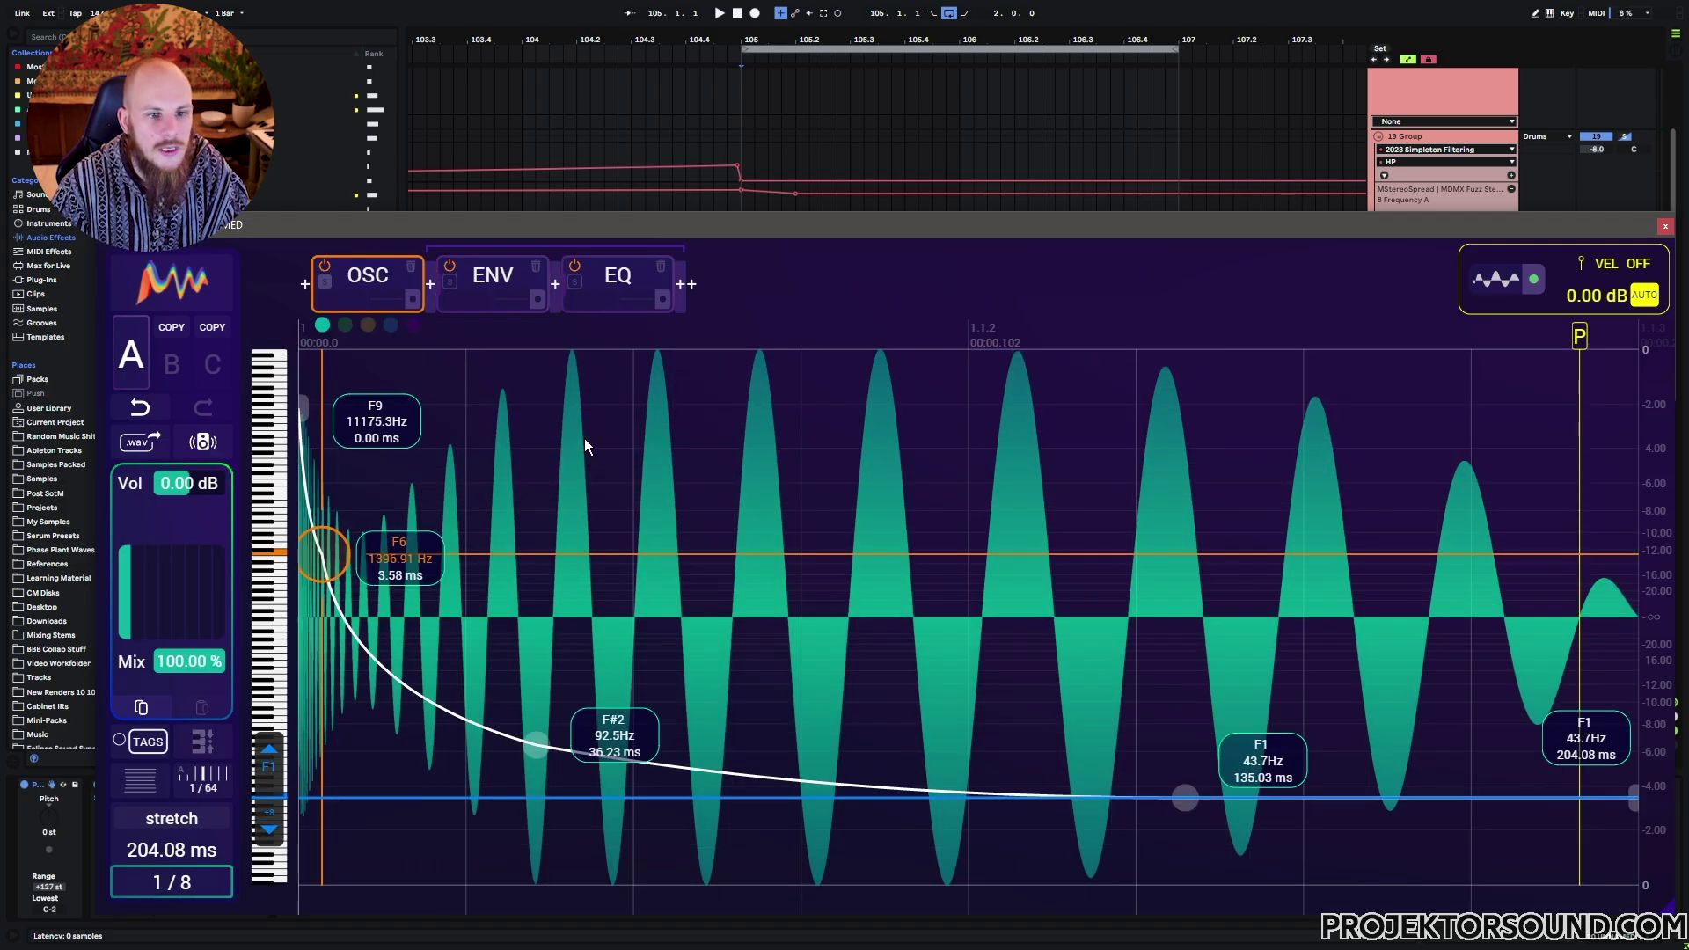
pyautogui.click(1665, 226)
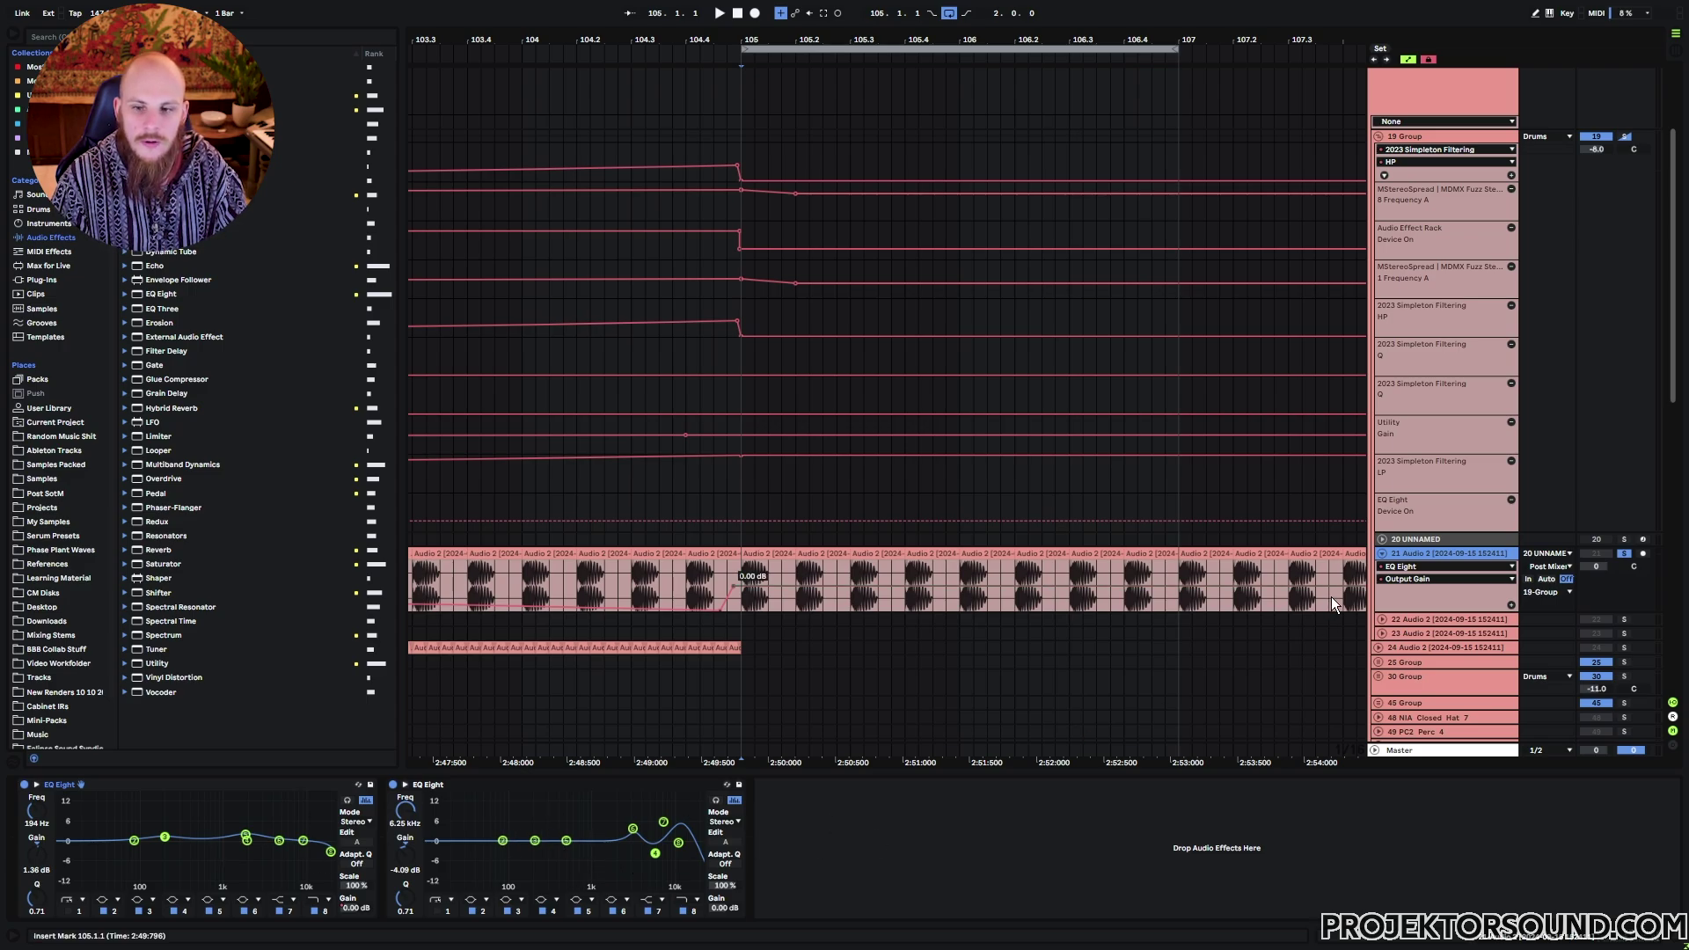
# Show the devices of audio track 22 and examine the clips on tracks 22 and 23 across the whole arrangement
pyautogui.click(1410, 618)
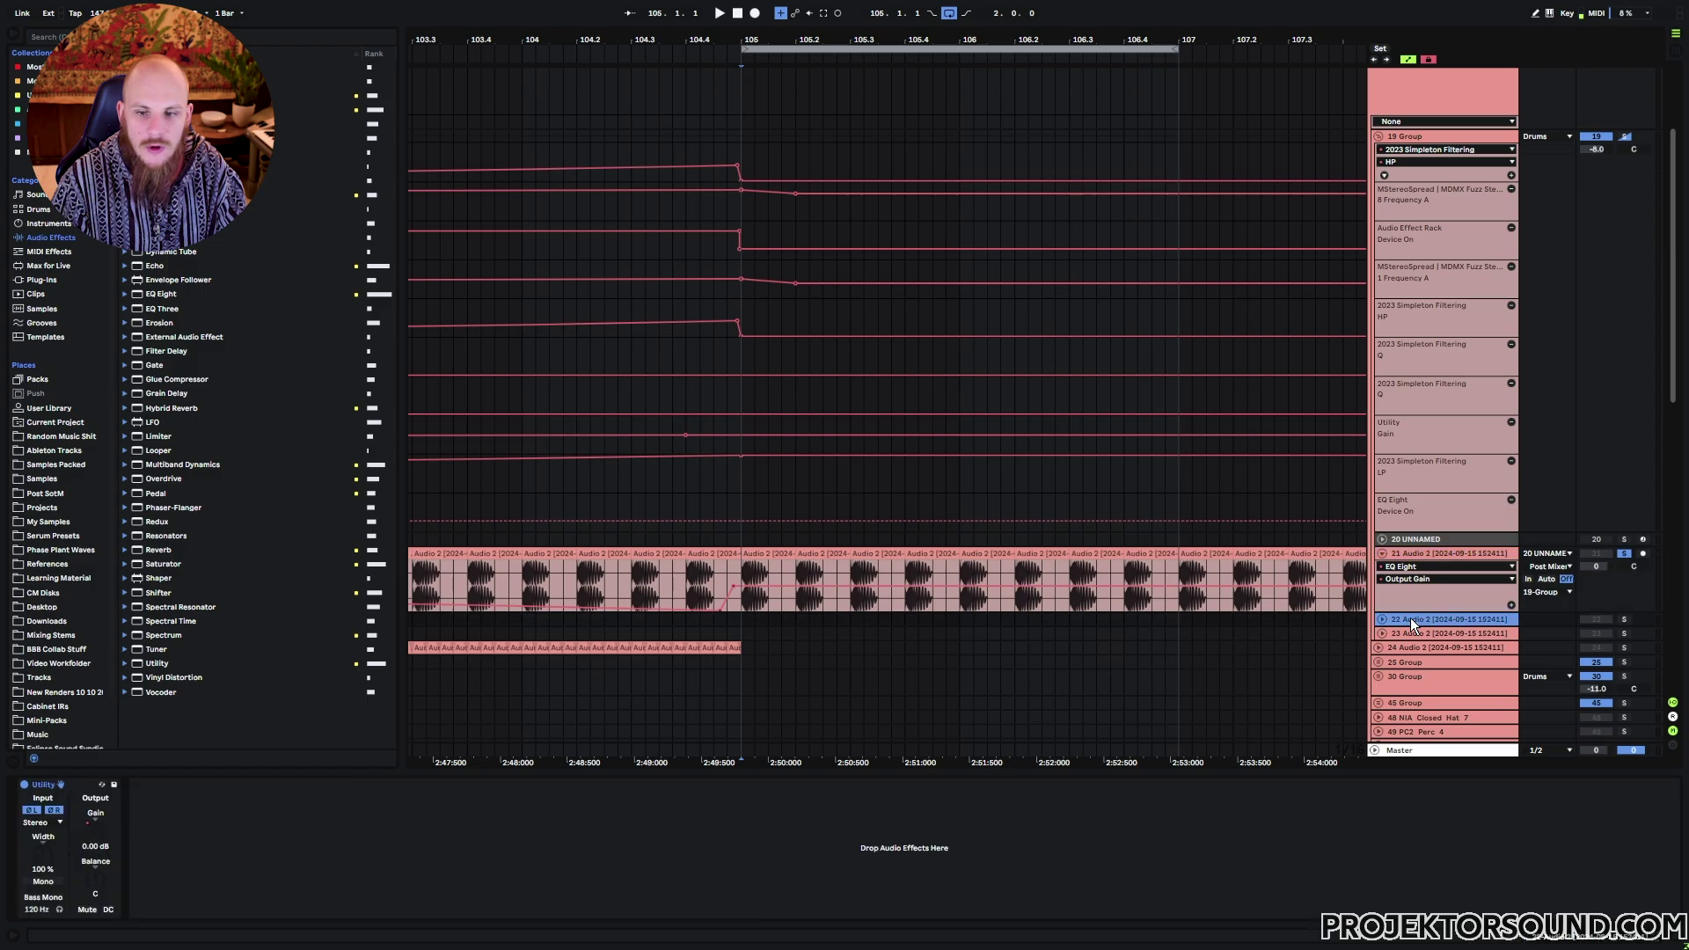
pyautogui.moveTo(752, 40); pyautogui.dragTo(765, 17)
pyautogui.press('-')
pyautogui.press('-')
pyautogui.press('-')
pyautogui.press('-')
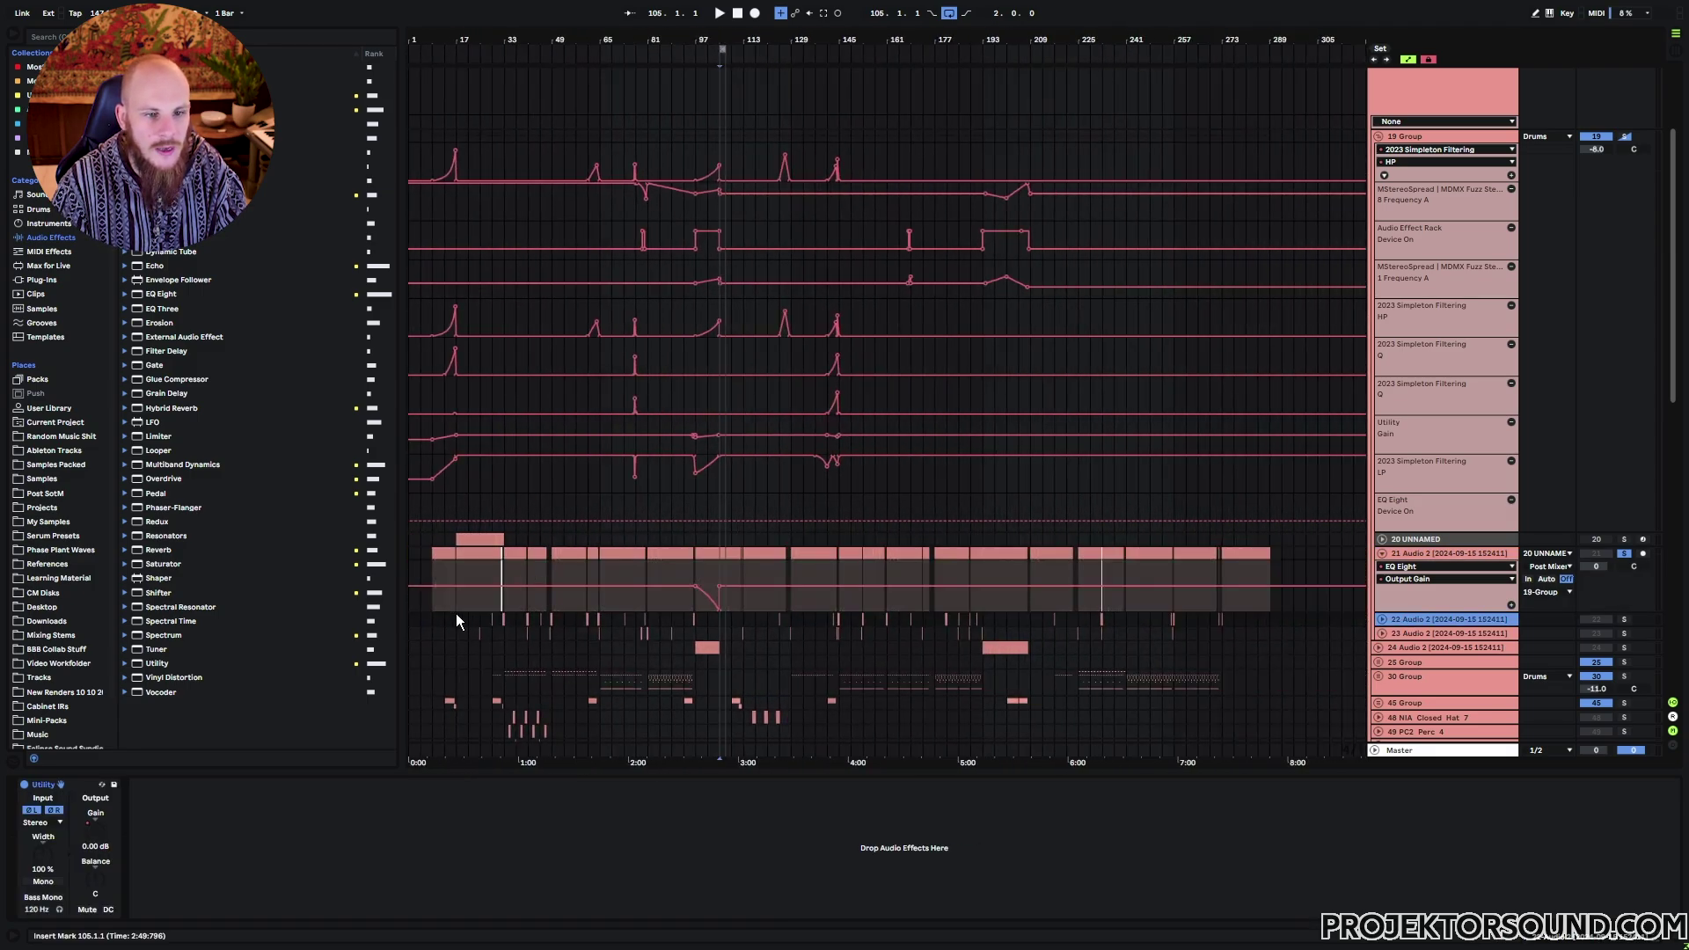
pyautogui.moveTo(457, 620); pyautogui.dragTo(1242, 633)
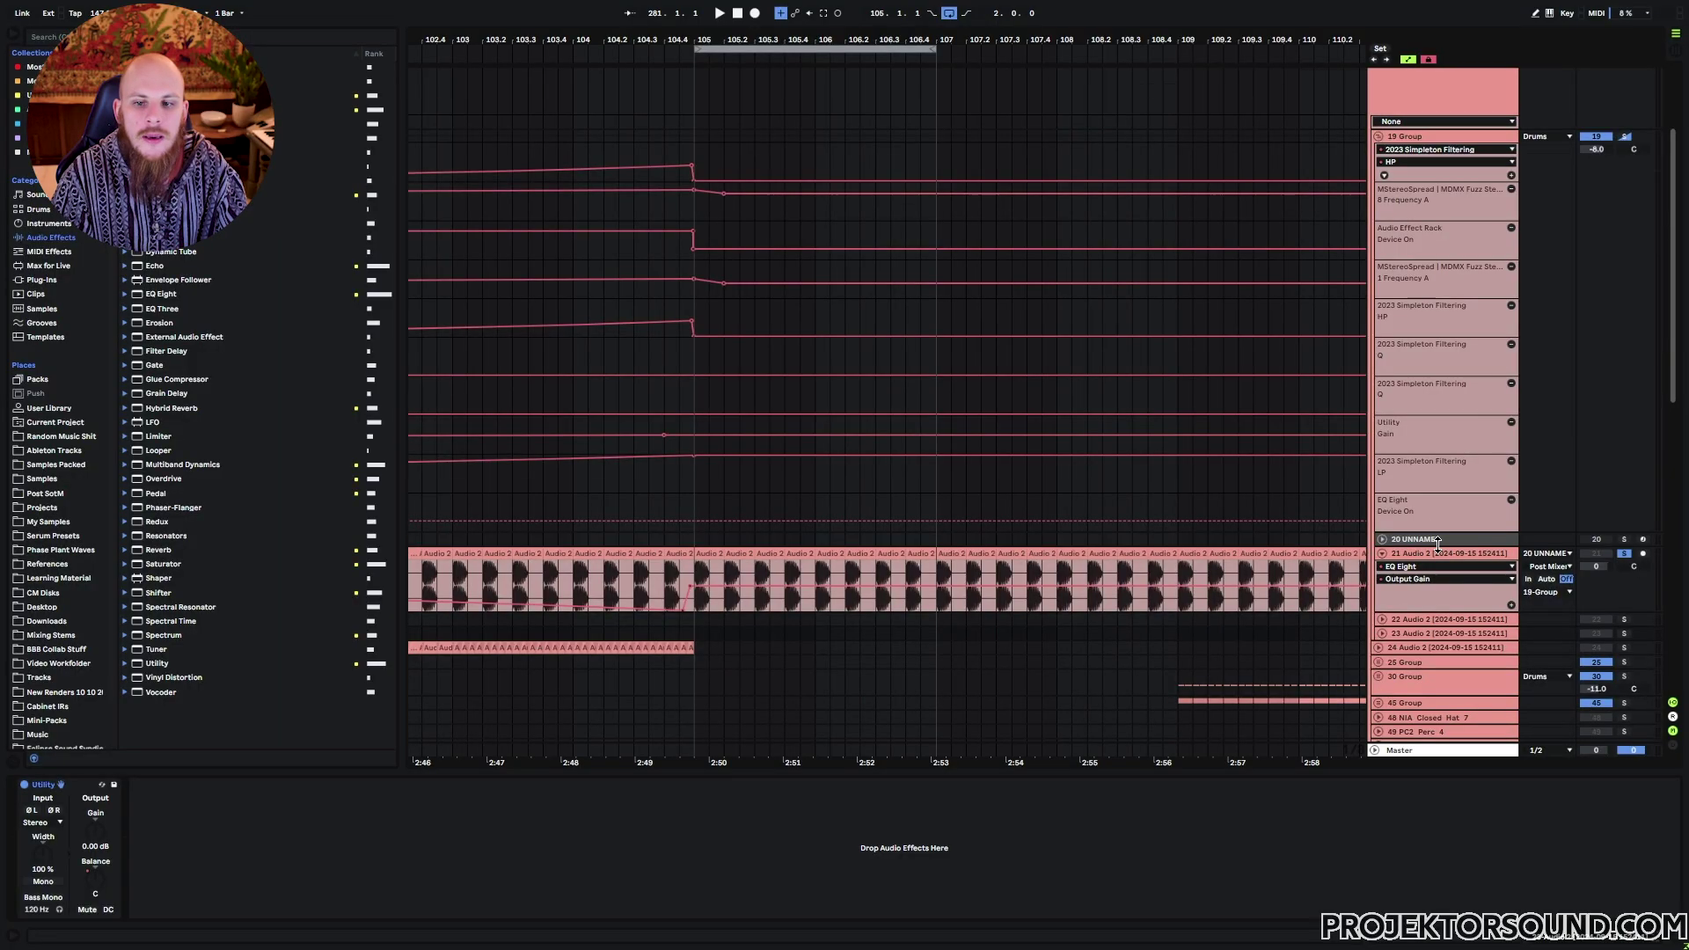
# Examine both EQ Eight curves on kick audio track 21, briefly bypassing and re-enabling the second one
pyautogui.click(1437, 546)
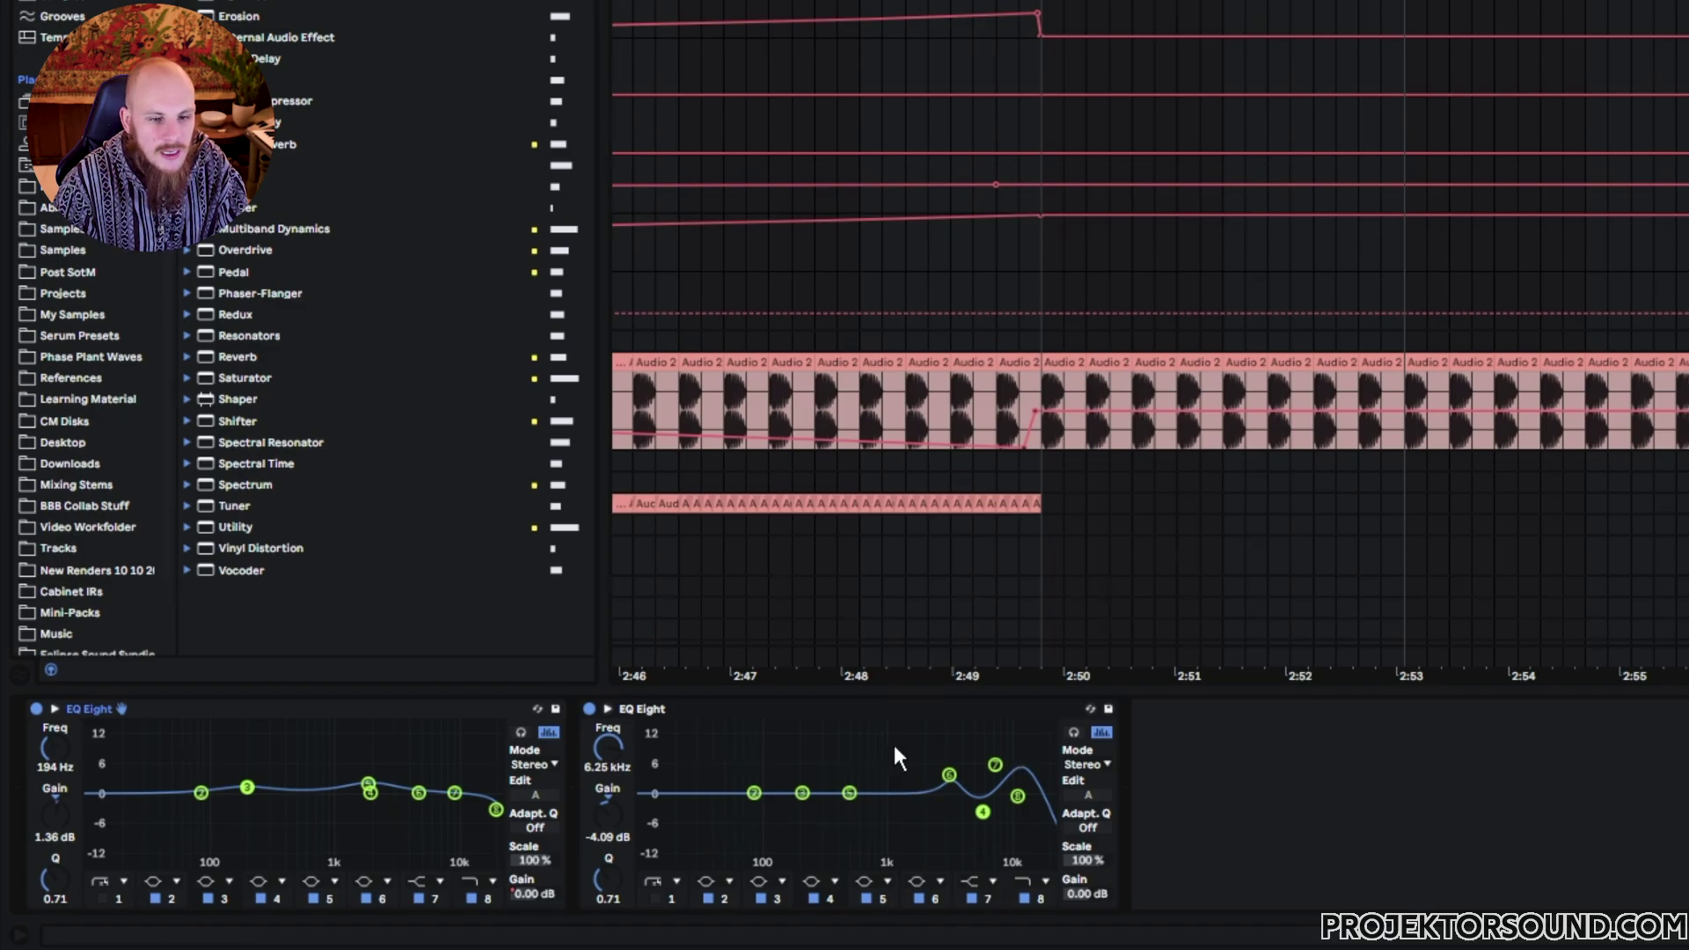
pyautogui.moveTo(893, 736); pyautogui.dragTo(1011, 784)
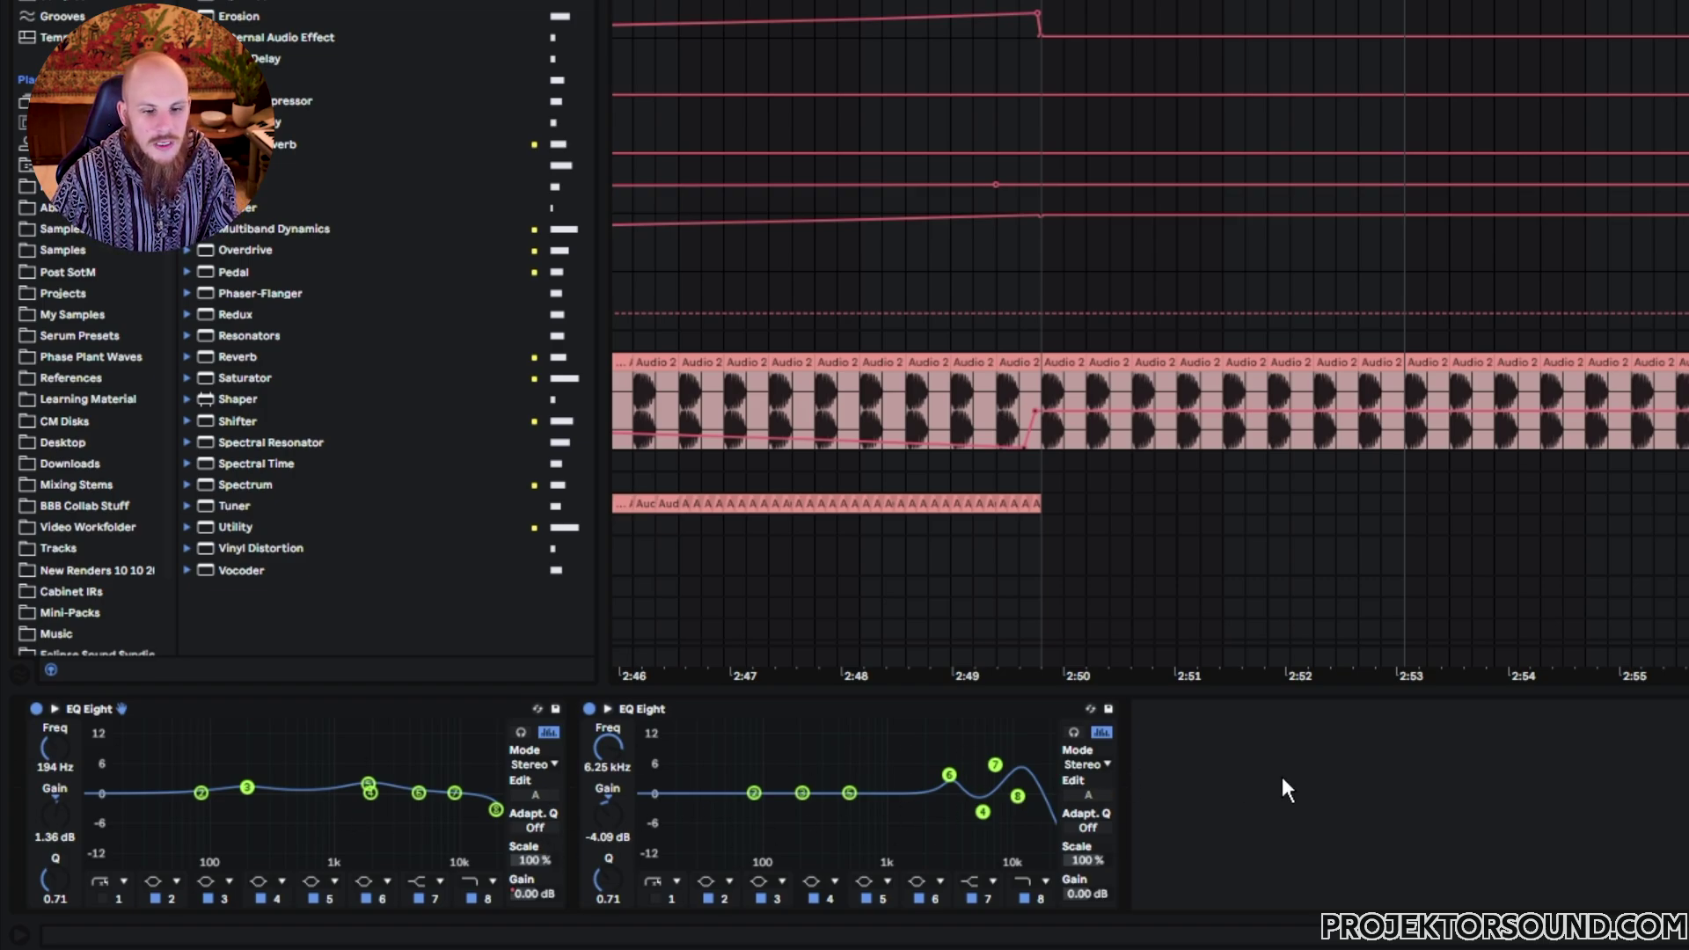
pyautogui.click(593, 709)
pyautogui.click(593, 709)
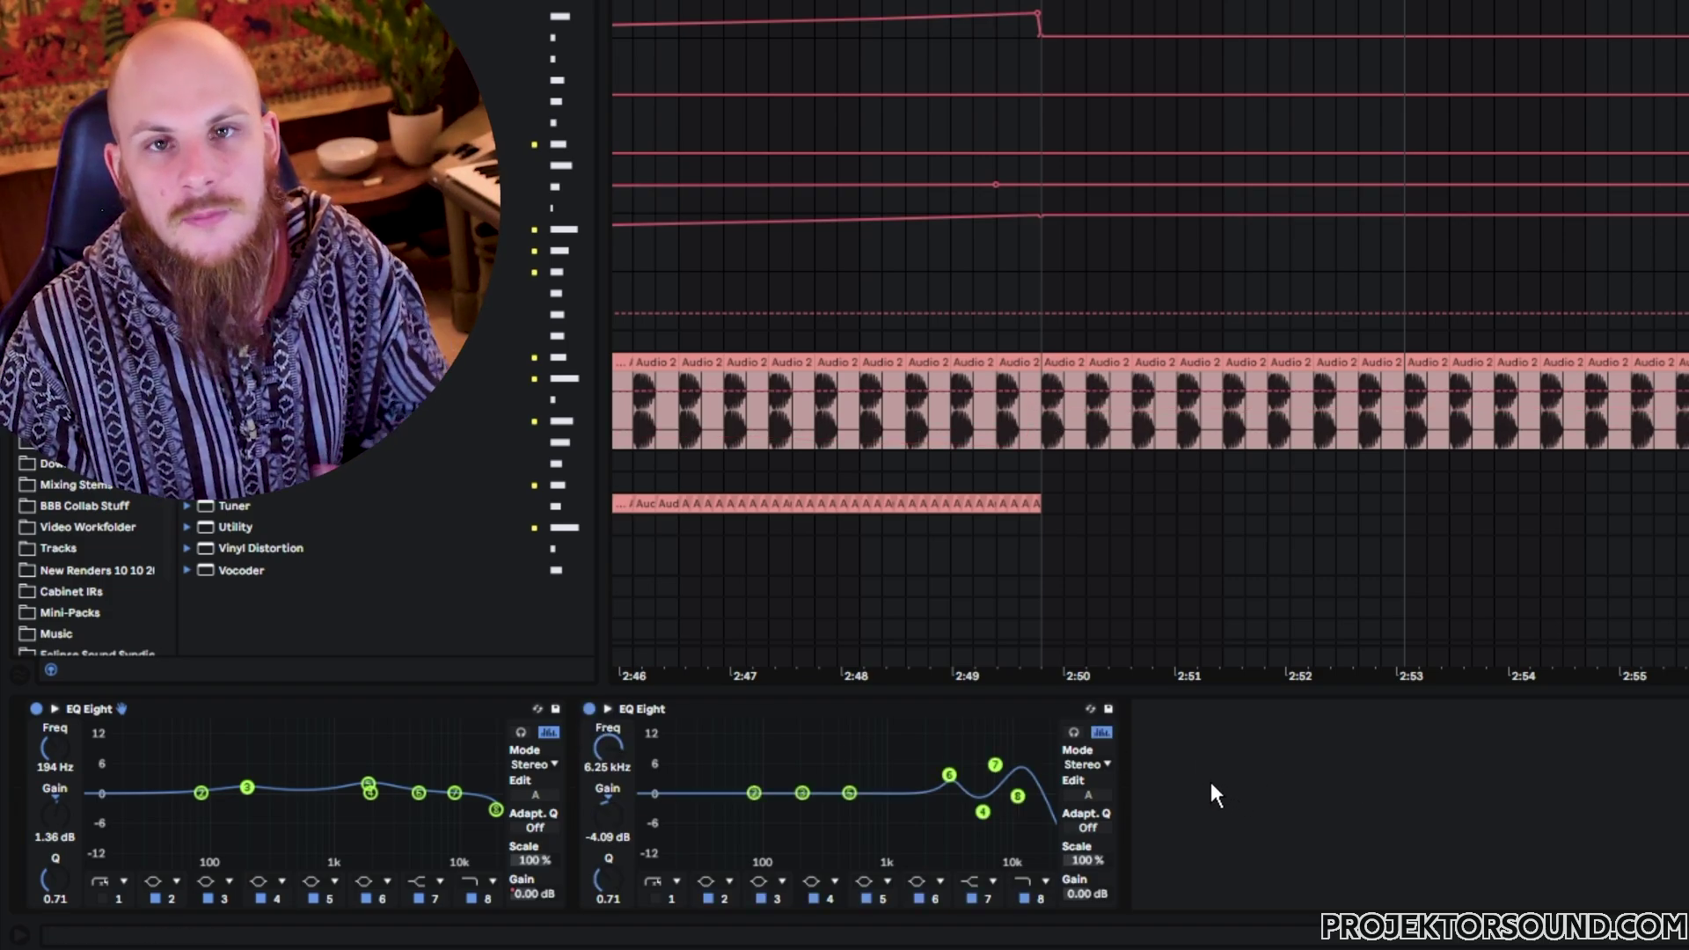
pyautogui.click(211, 711)
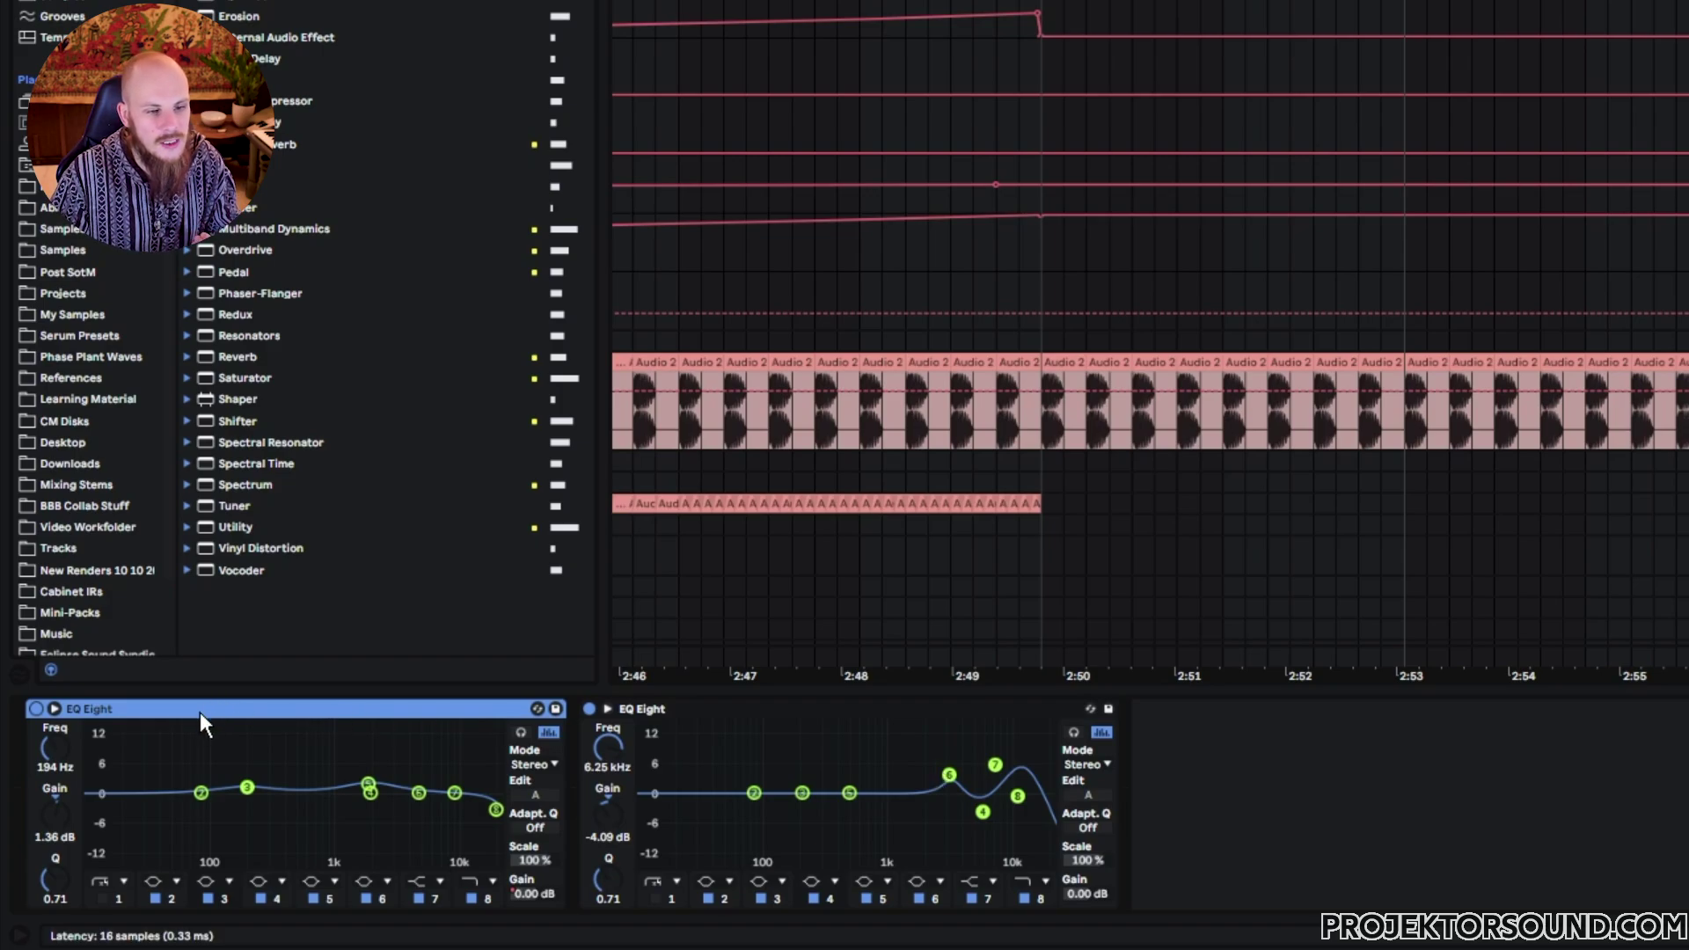
pyautogui.click(695, 709)
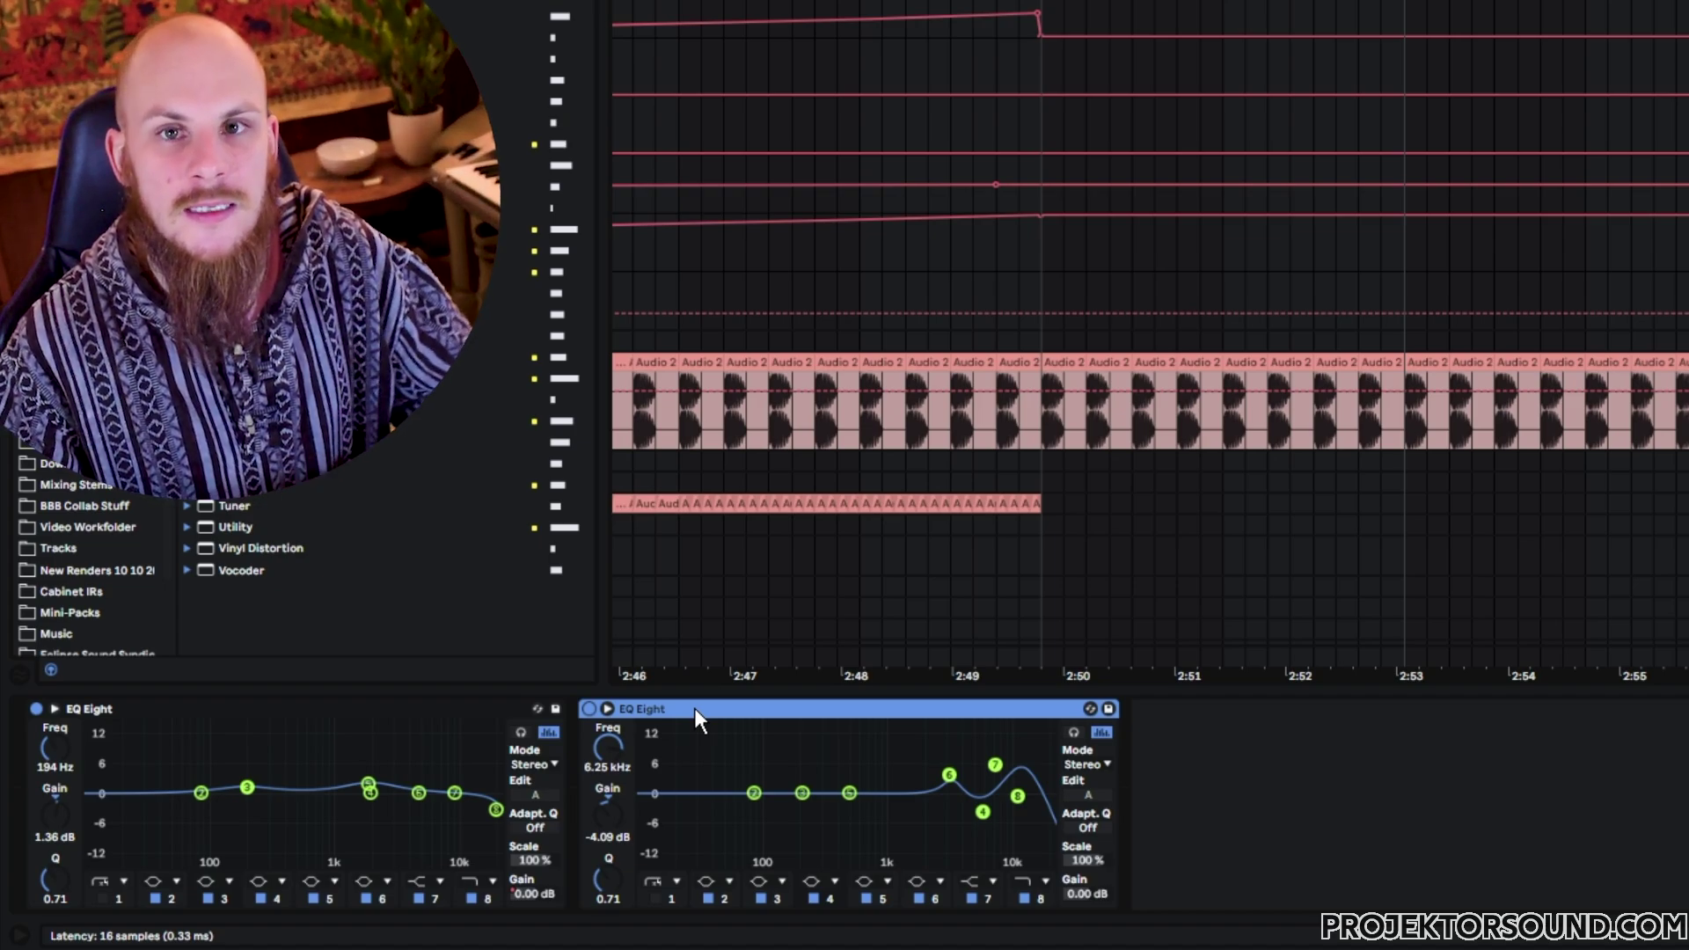
pyautogui.click(1620, 492)
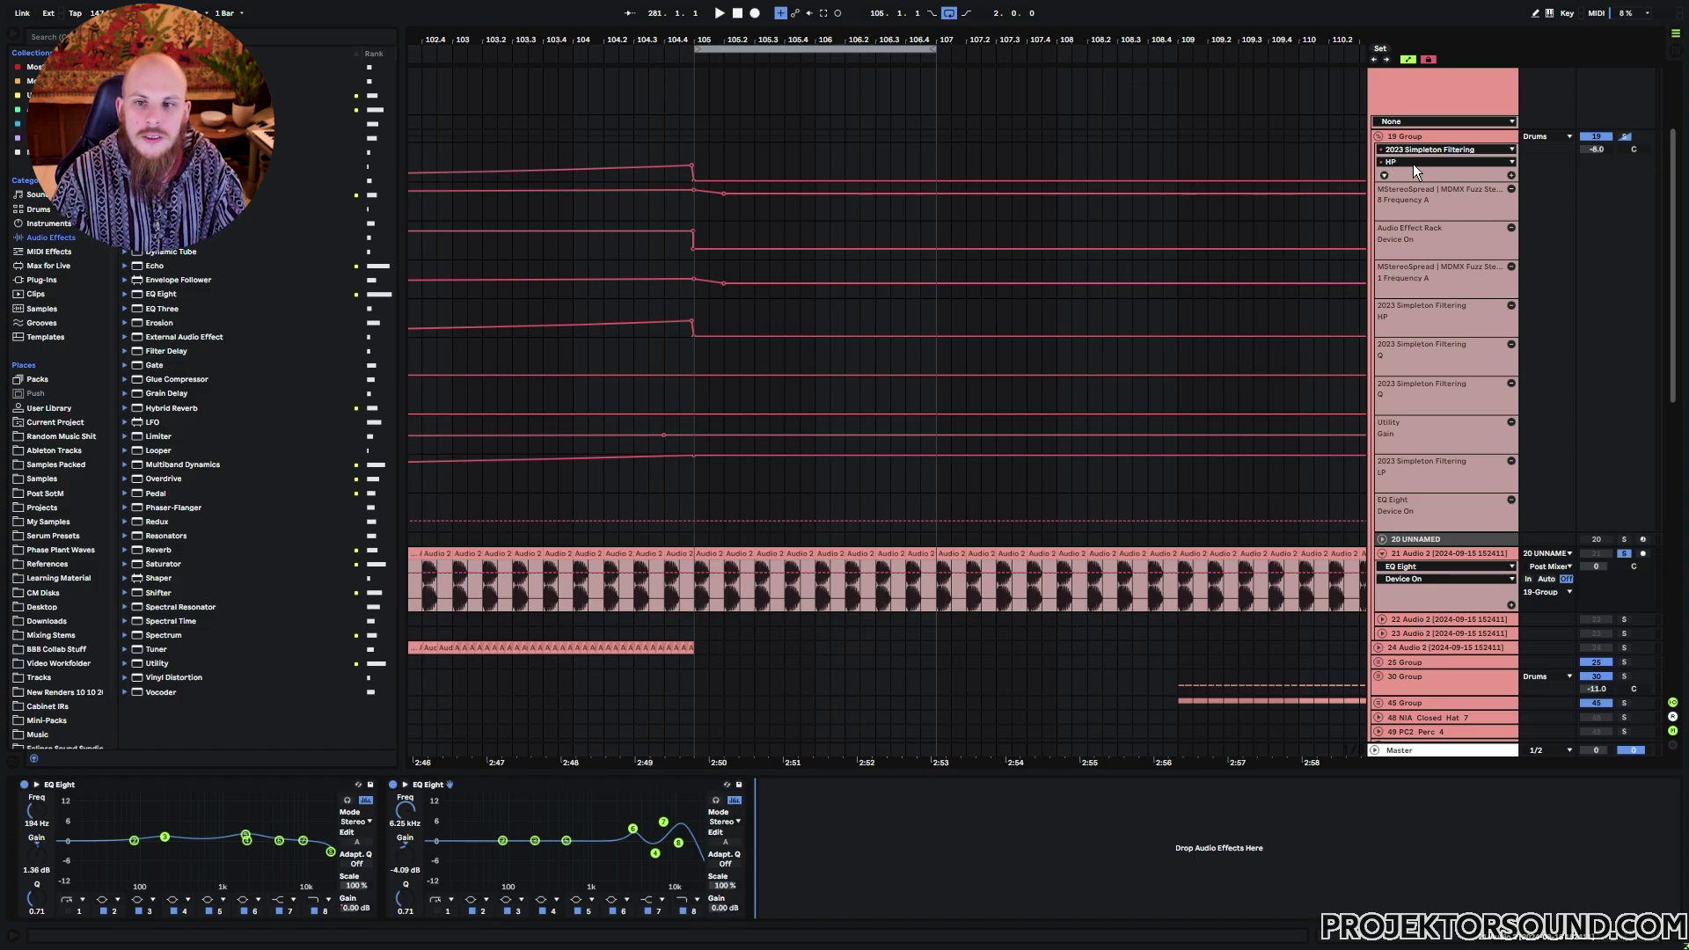
pyautogui.click(1418, 140)
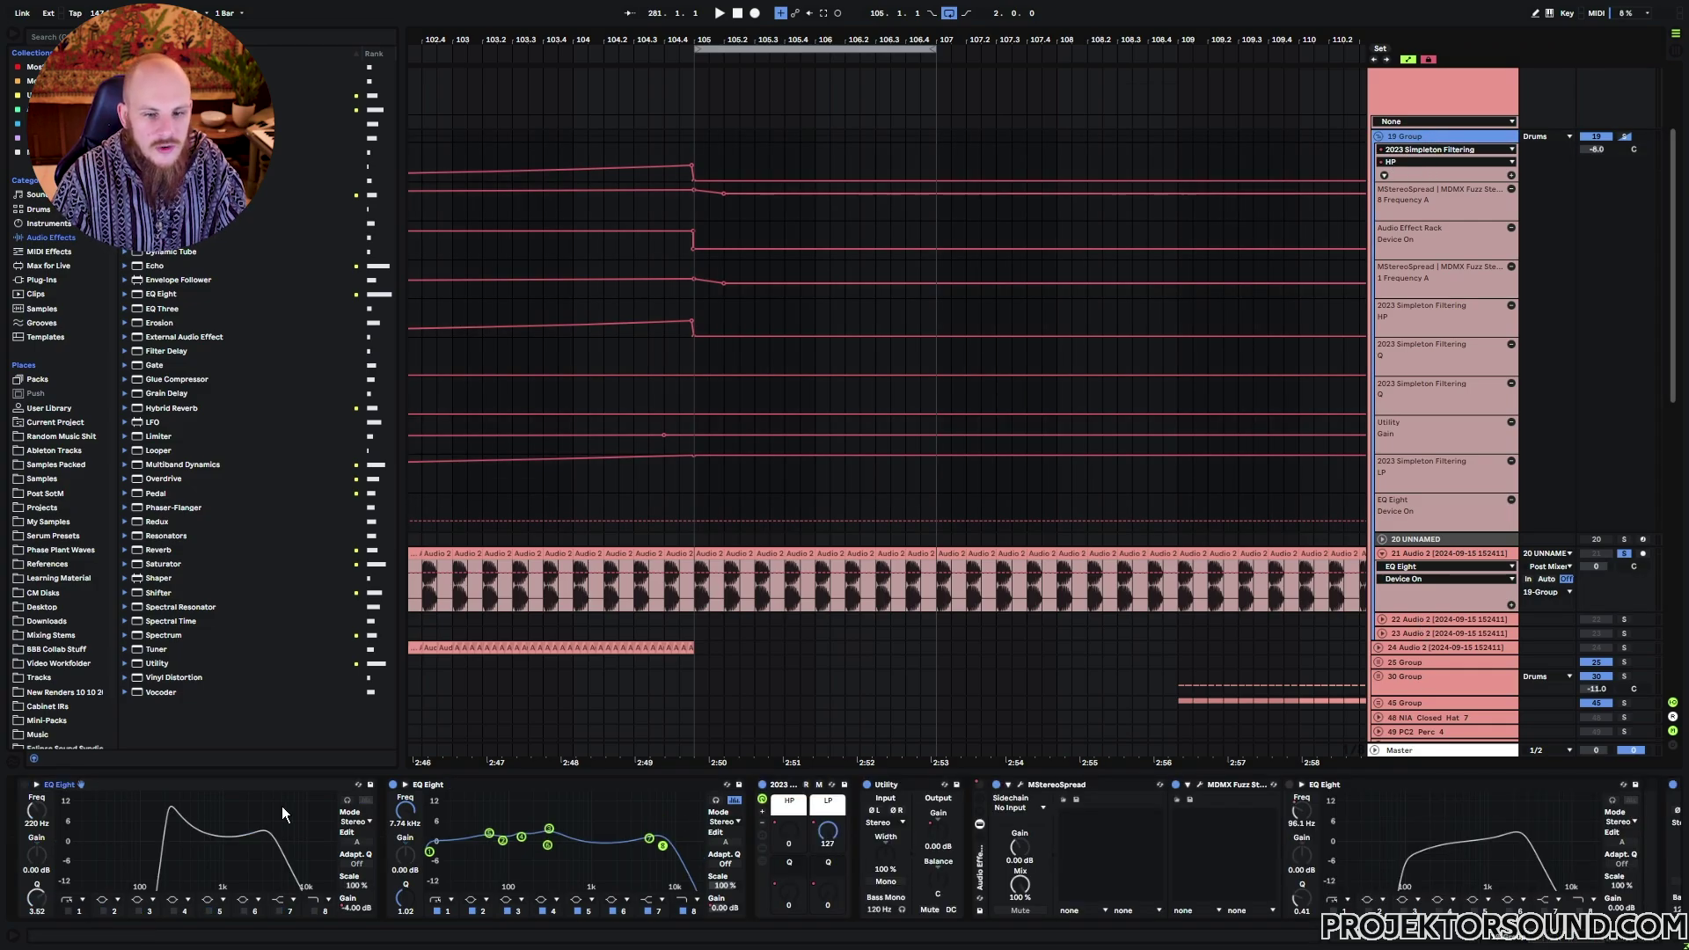
pyautogui.moveTo(1555, 942)
pyautogui.mouseDown()
pyautogui.moveTo(1637, 939)
pyautogui.moveTo(1545, 943)
pyautogui.mouseUp()
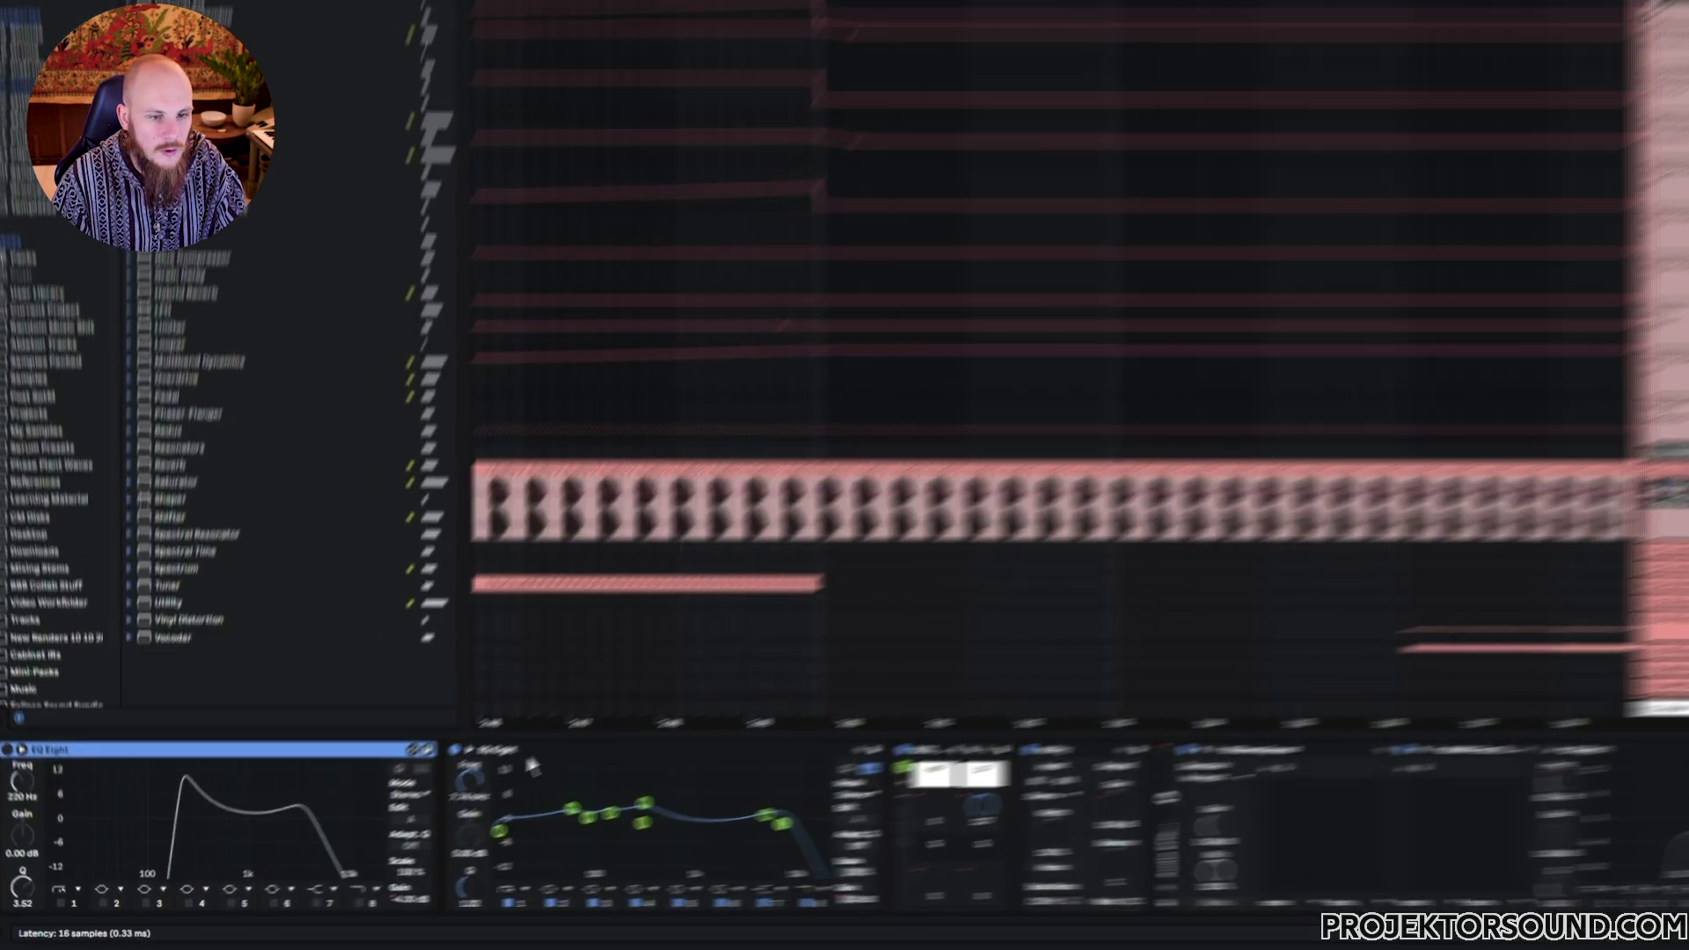
pyautogui.click(393, 795)
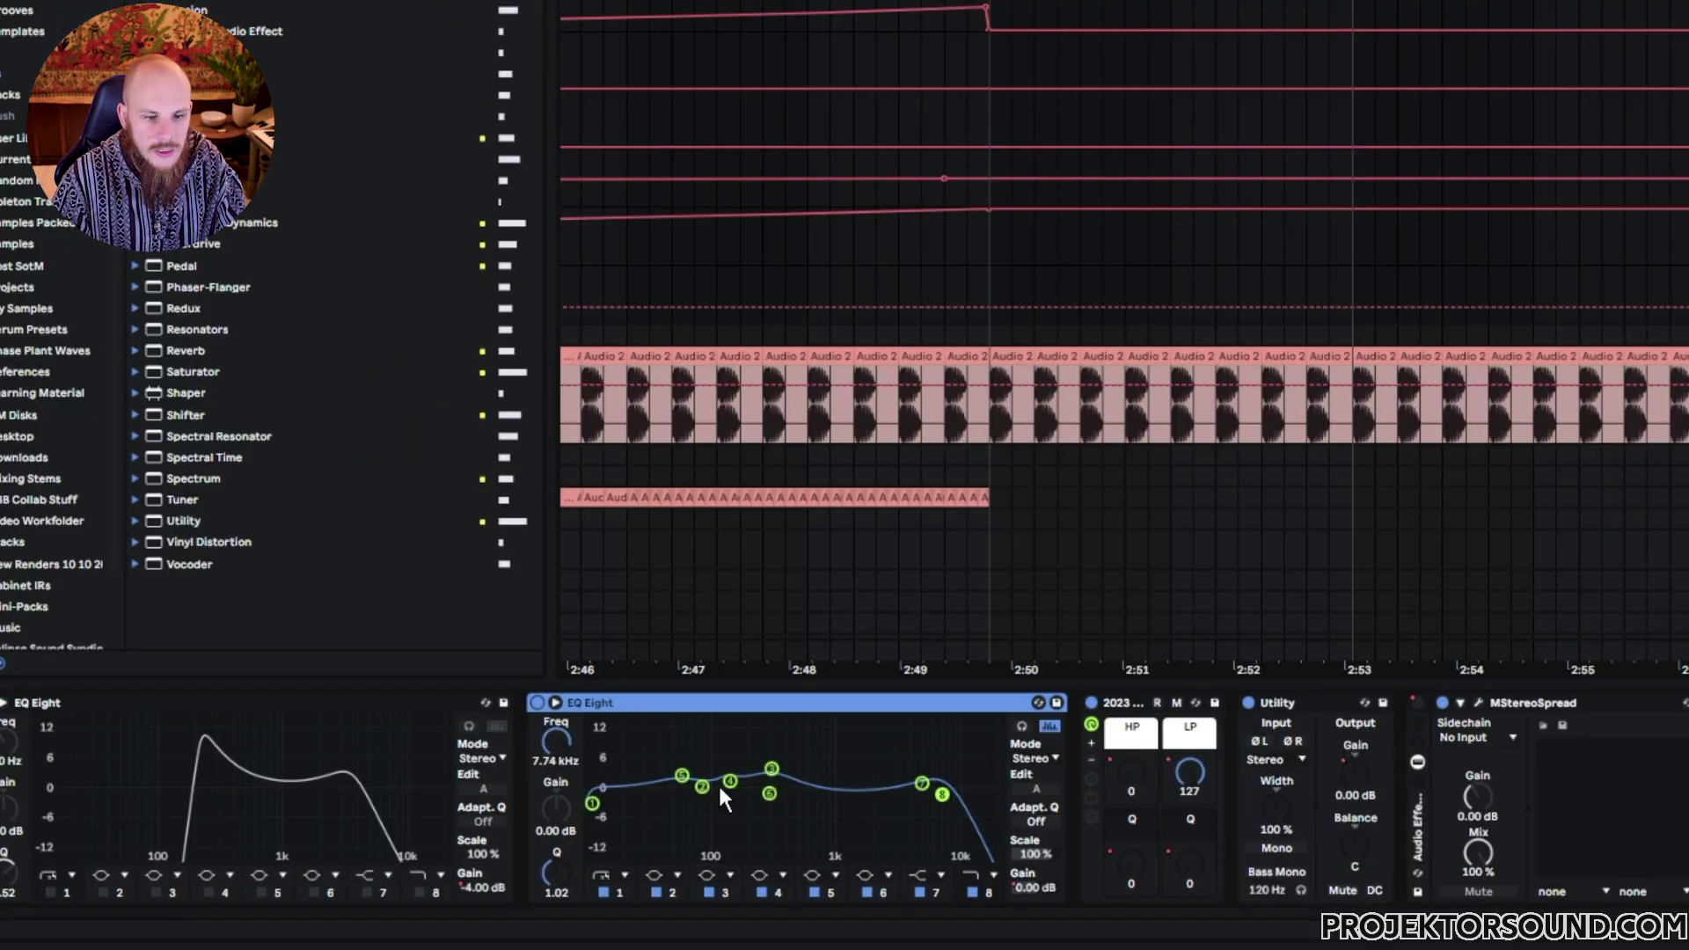
pyautogui.click(1119, 703)
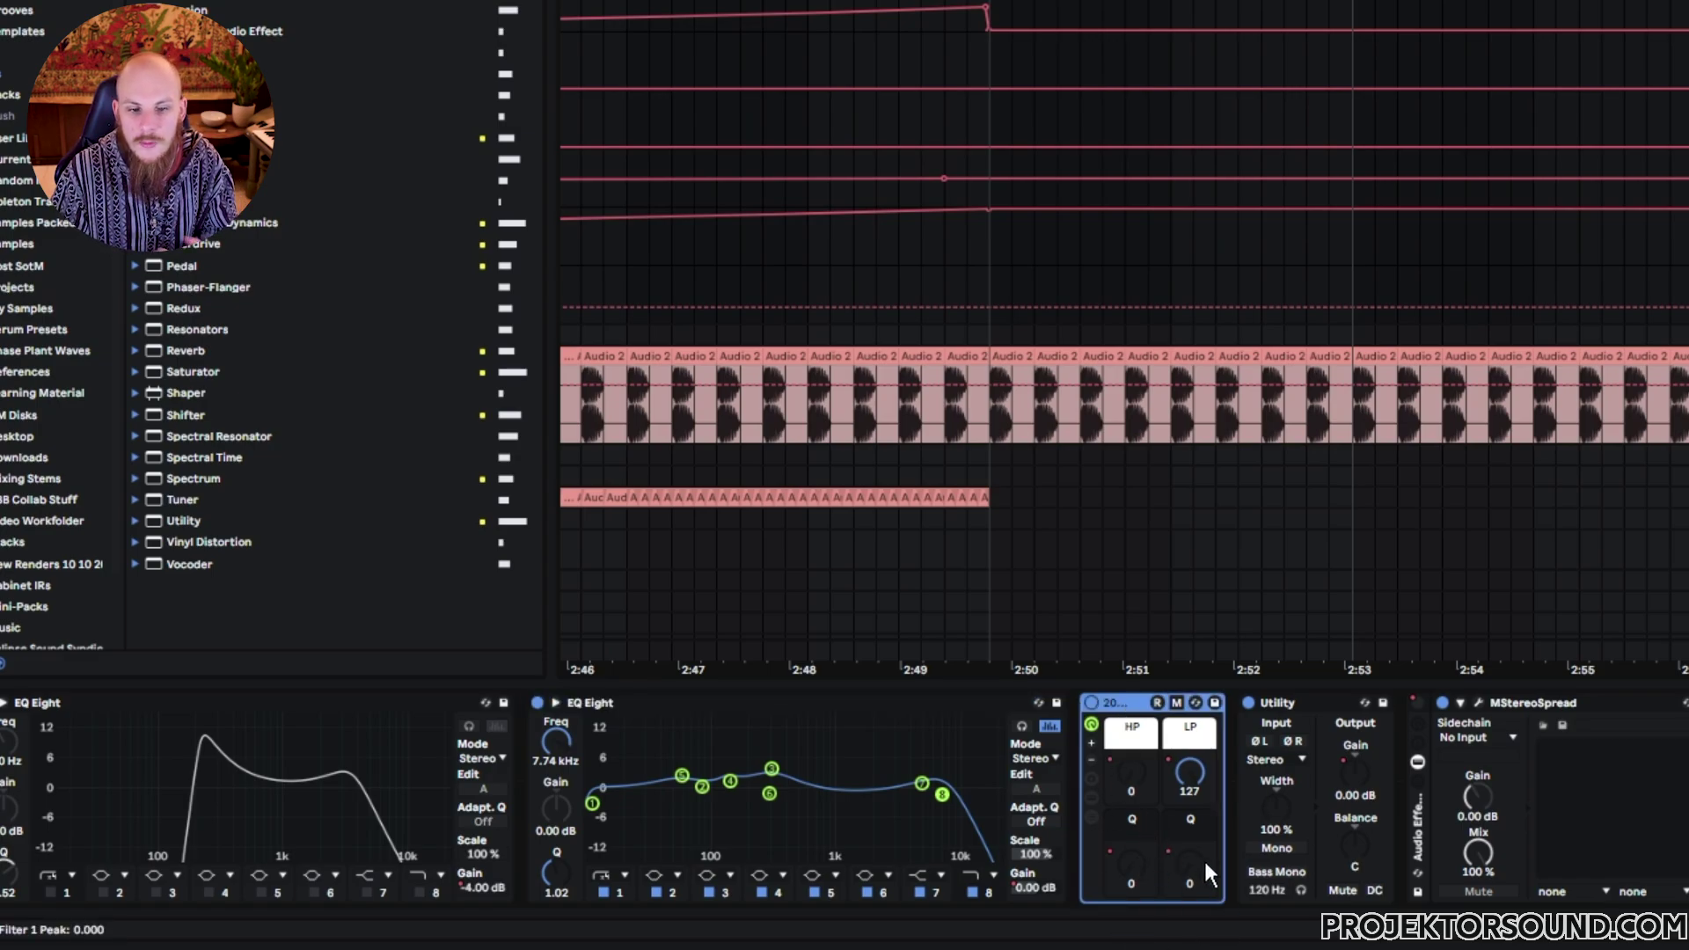
pyautogui.click(1349, 767)
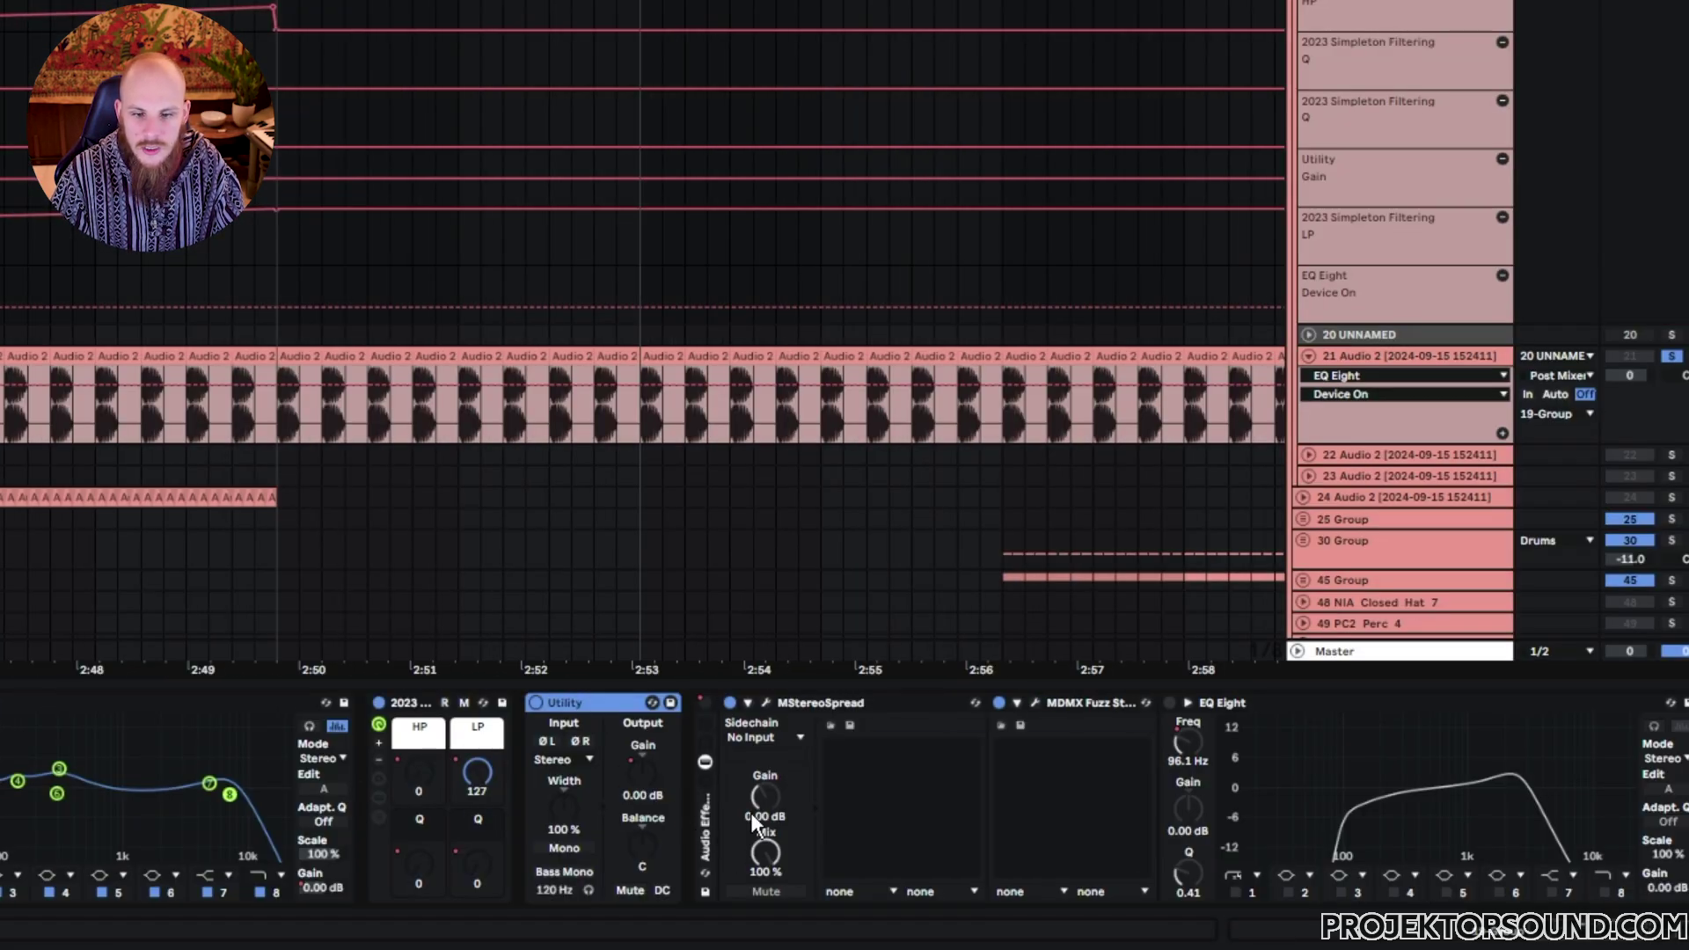
pyautogui.click(703, 840)
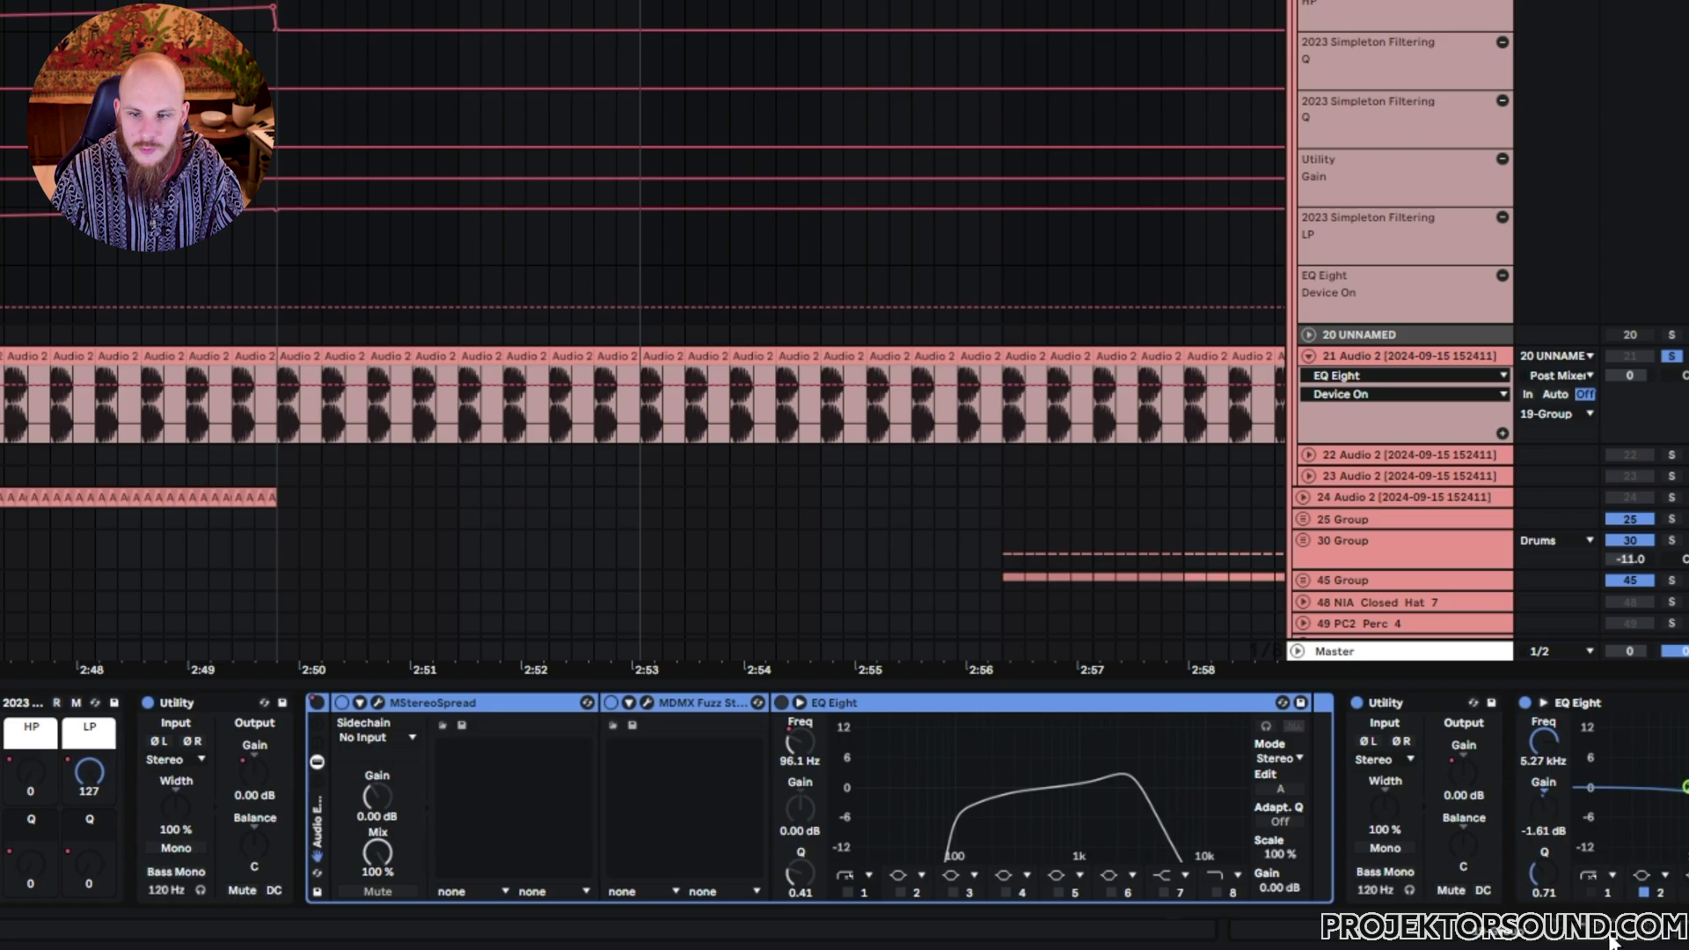
pyautogui.hscroll(5, 1144, 880)
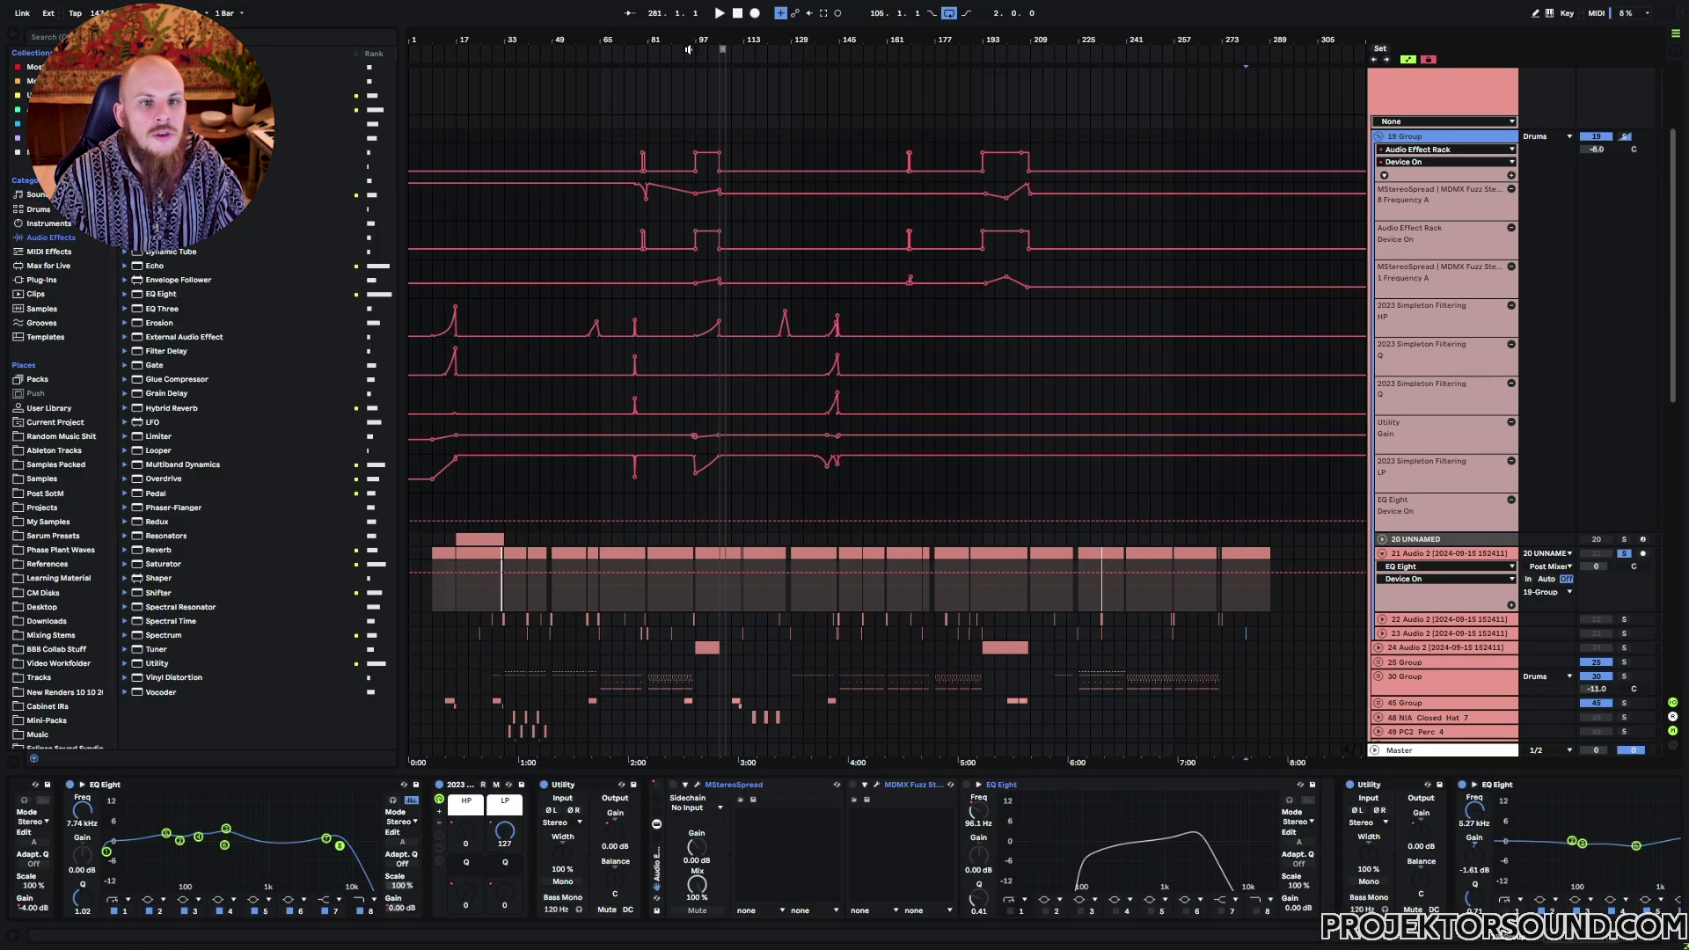
# Solo the entire 19 Group and play the arrangement from bar 97, where the Audio Effect Rack automation switches on
pyautogui.moveTo(709, 40)
pyautogui.mouseDown()
pyautogui.moveTo(708, 158)
pyautogui.moveTo(714, 141)
pyautogui.mouseUp()
pyautogui.click(501, 140)
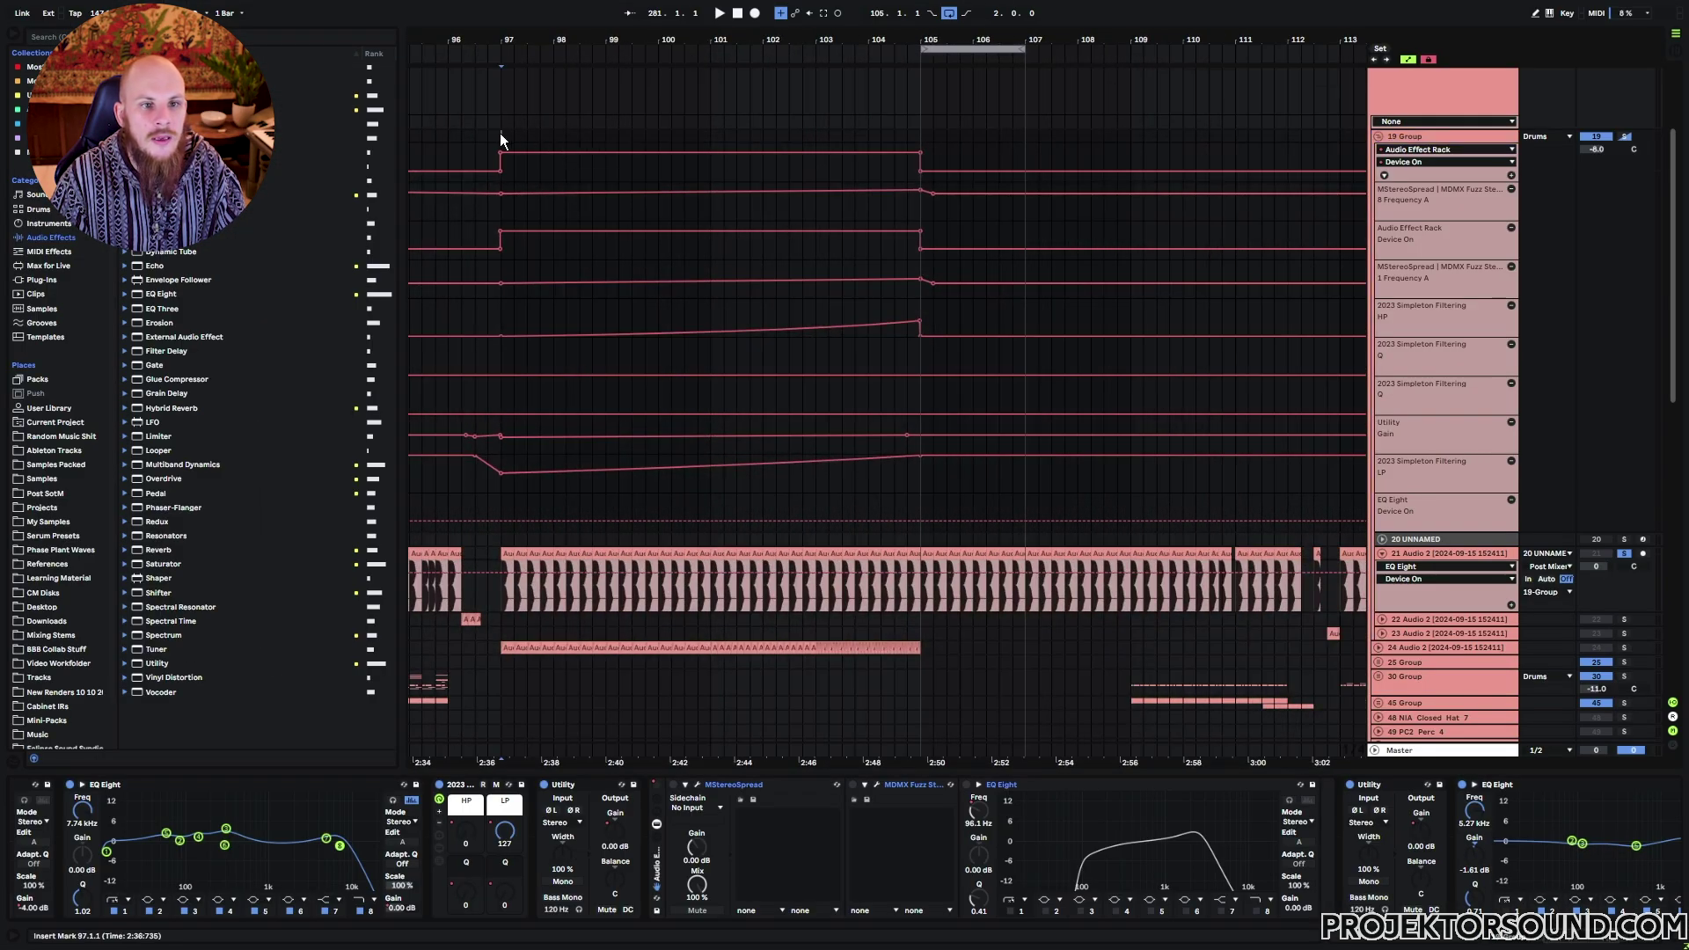
pyautogui.click(1627, 136)
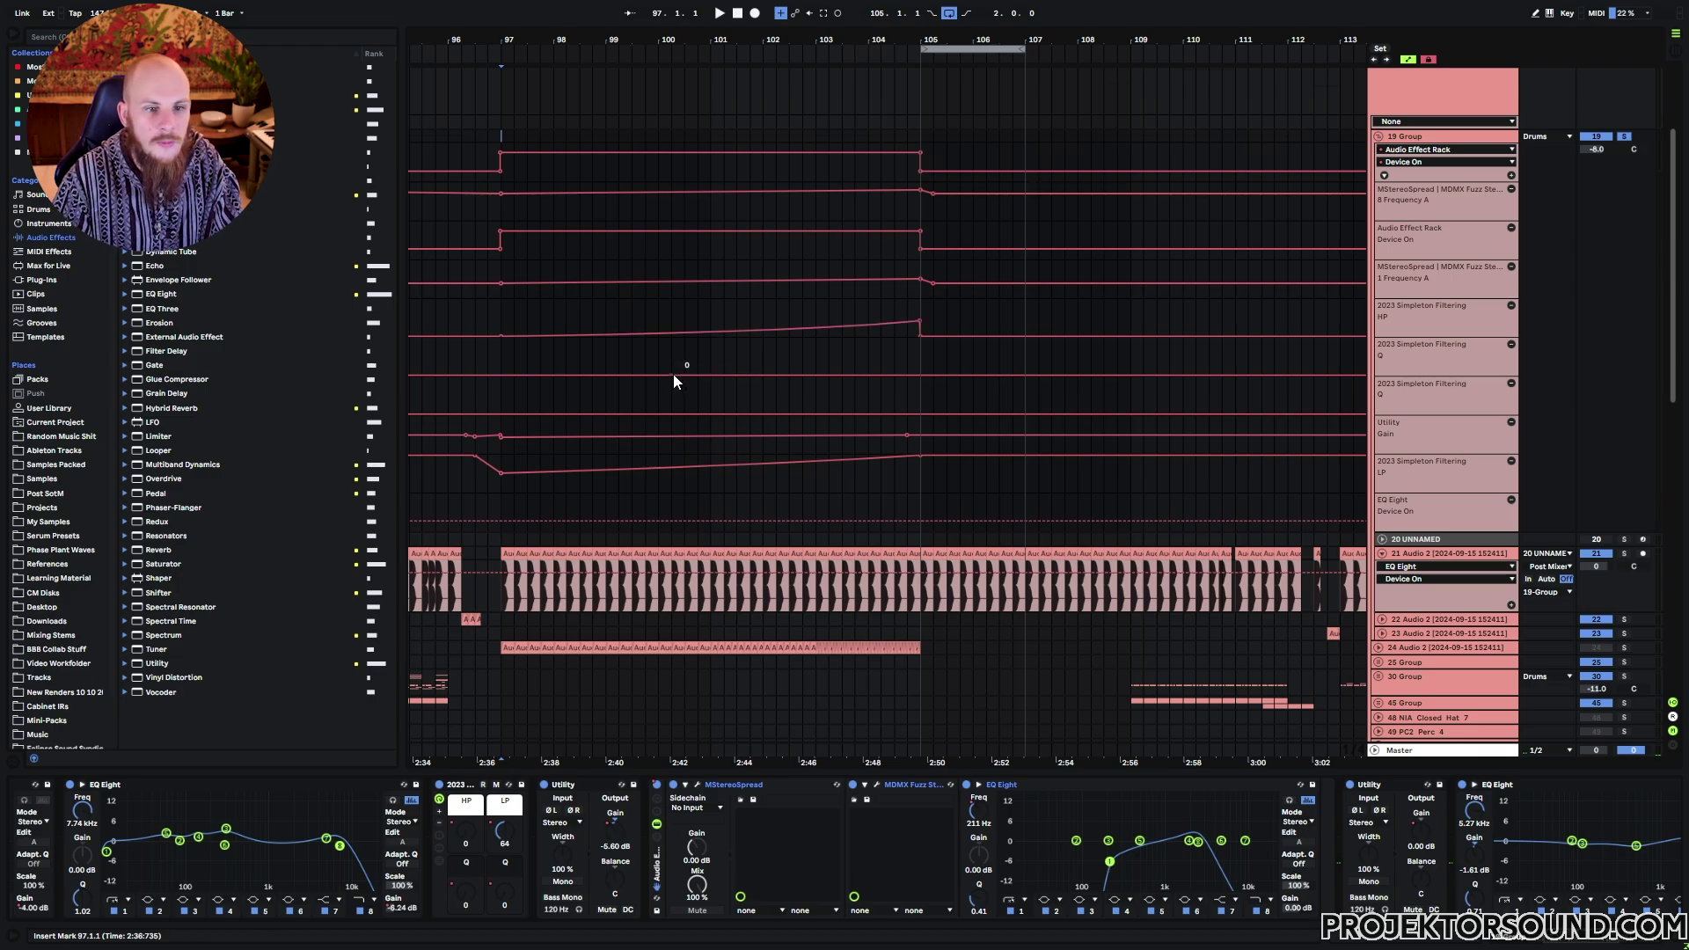
pyautogui.press('space')
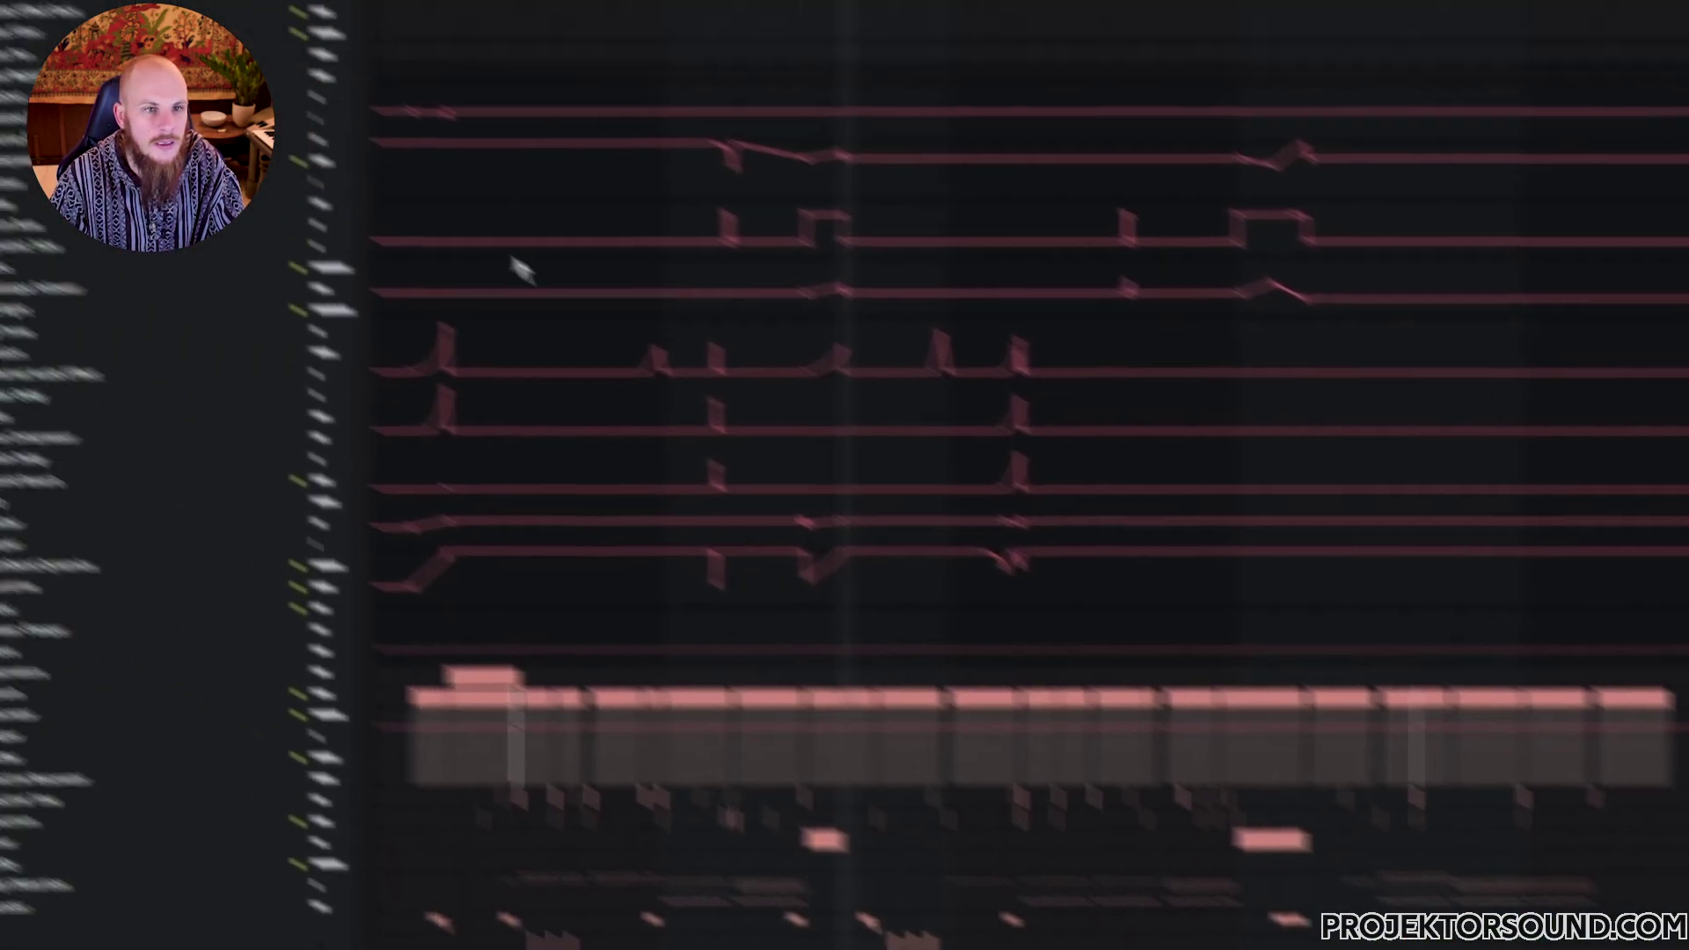
# Inspect the Shadow Hills Mastering Compressor and the UADx Empirical Labs Distressor at the end of the 19 Group's chain
pyautogui.hscroll(-2, 966, 239)
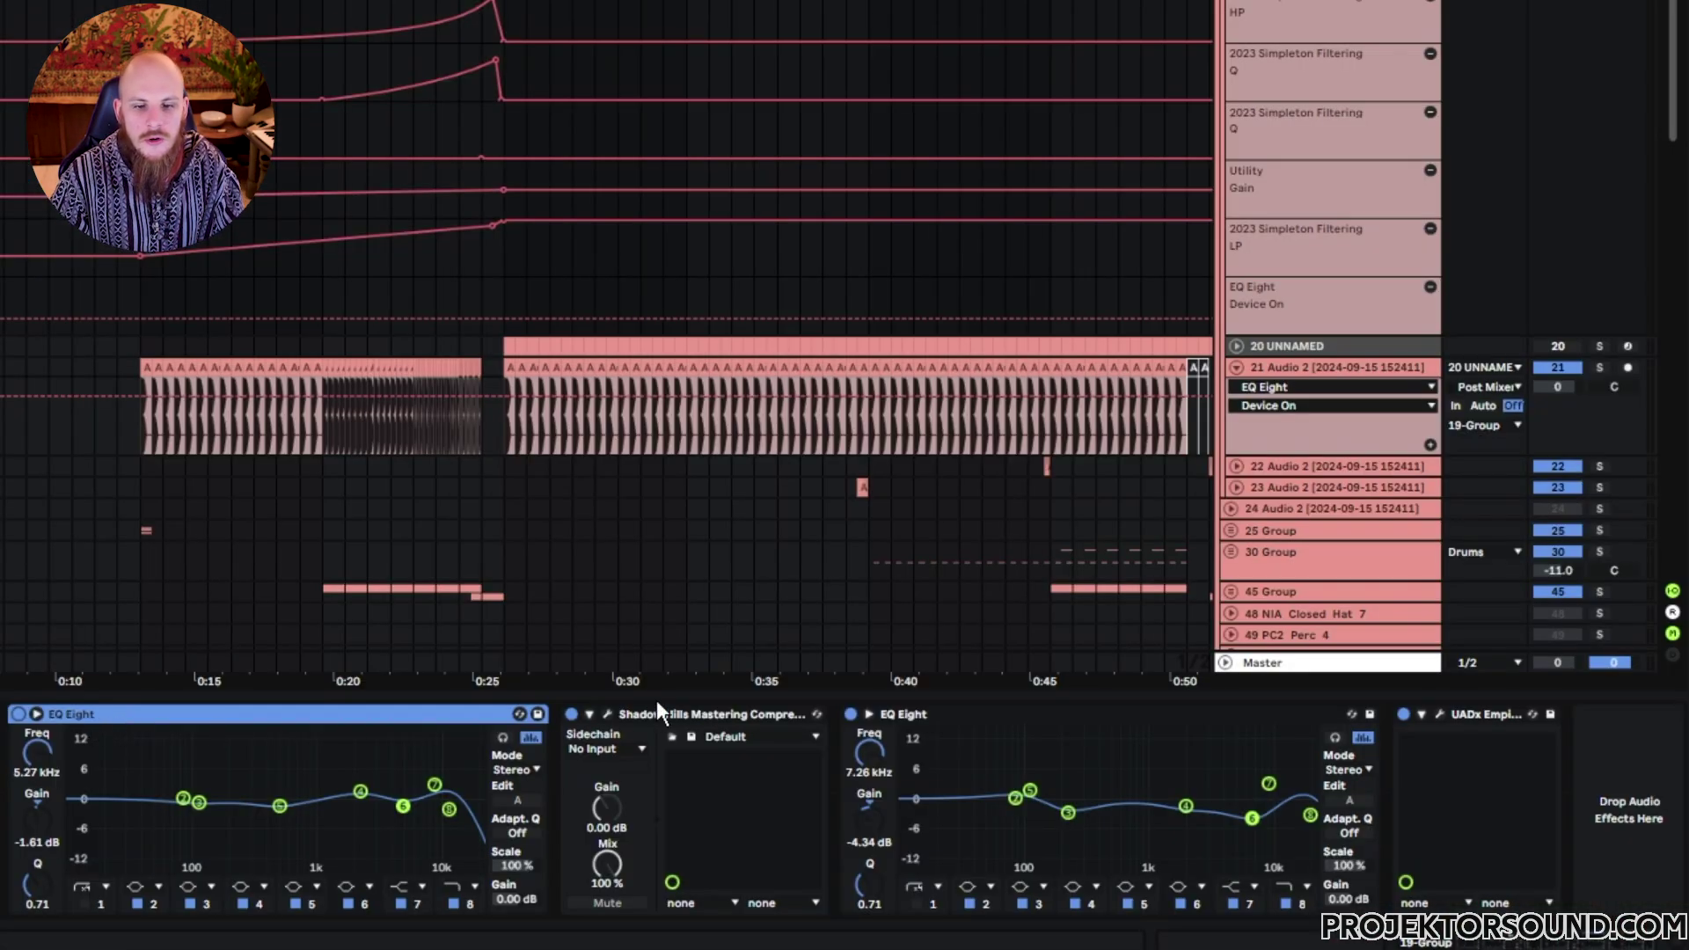
pyautogui.click(688, 714)
pyautogui.click(606, 714)
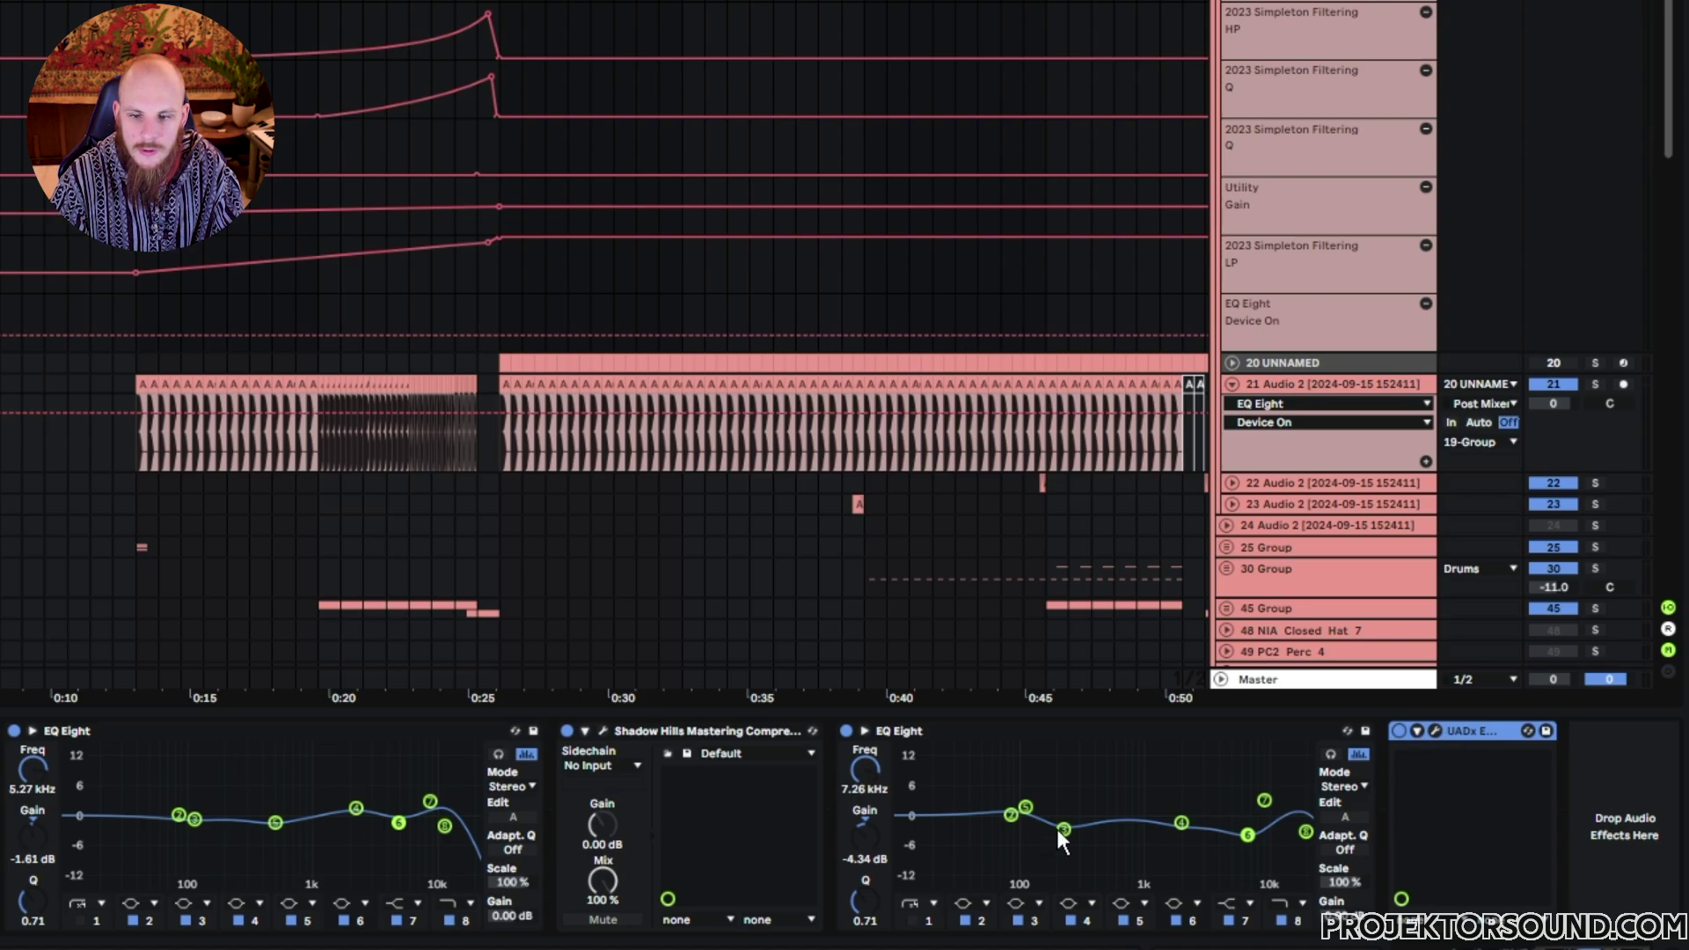
pyautogui.click(1435, 731)
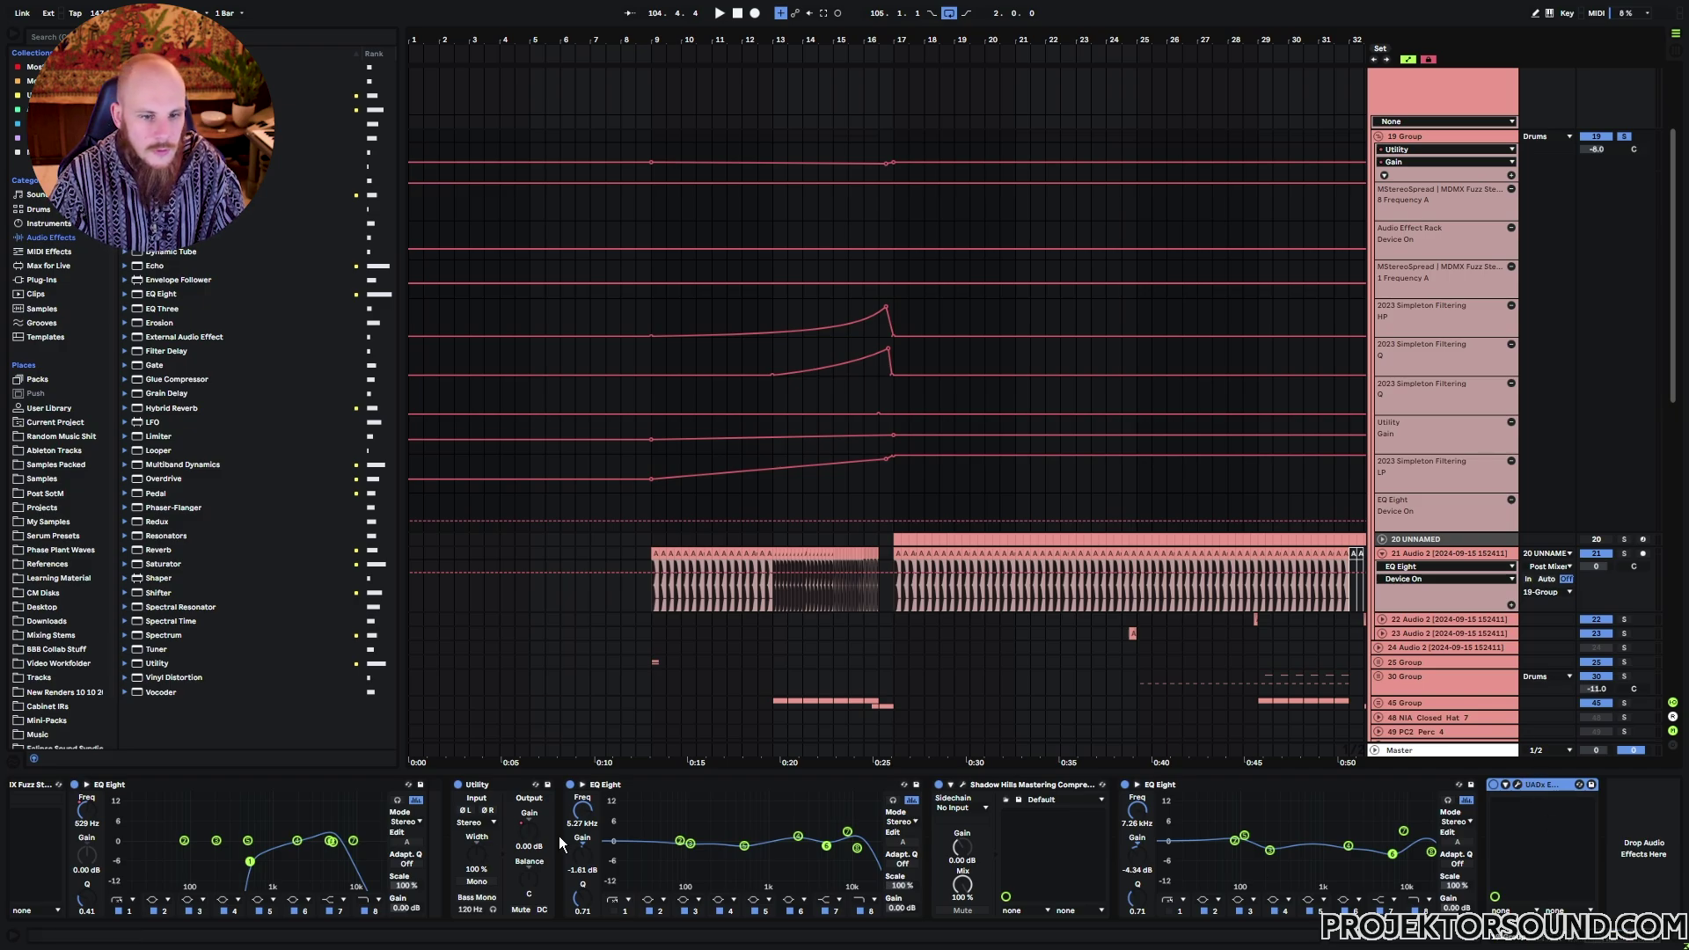
# Bypass the last four devices of the 19 Group, from EQ Eight to the Distressor, and play from bar 17
pyautogui.keyDown('shift'); pyautogui.click(633, 785); pyautogui.keyUp('shift')
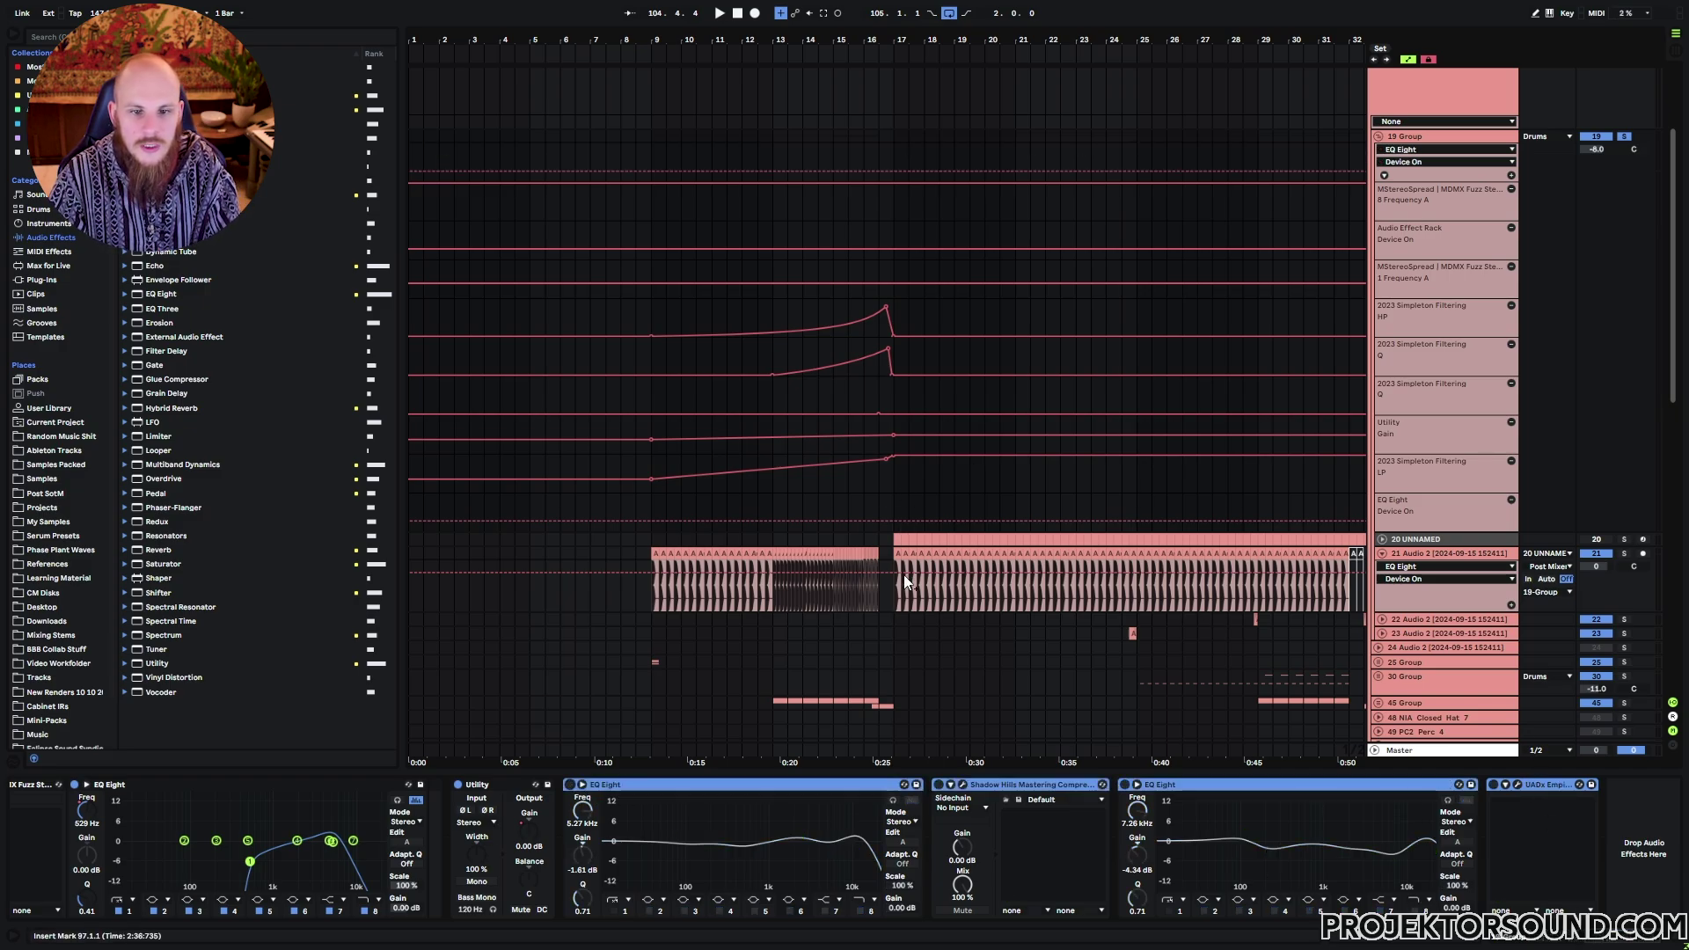
pyautogui.click(896, 600)
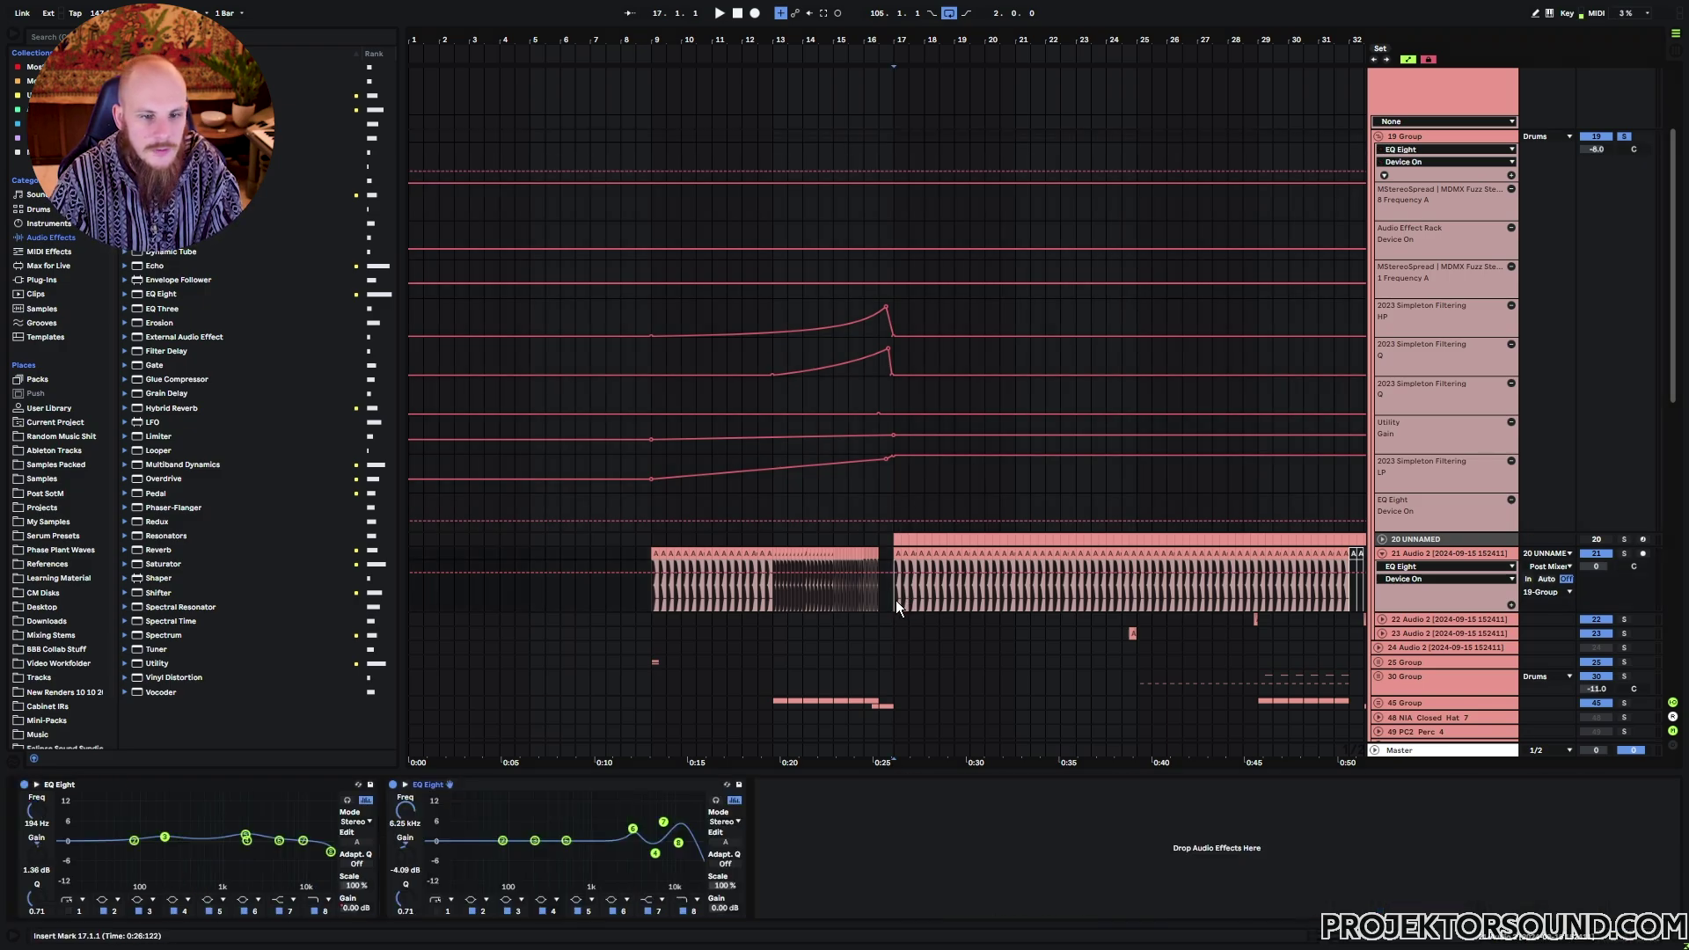
pyautogui.press('space')
pyautogui.click(1391, 180)
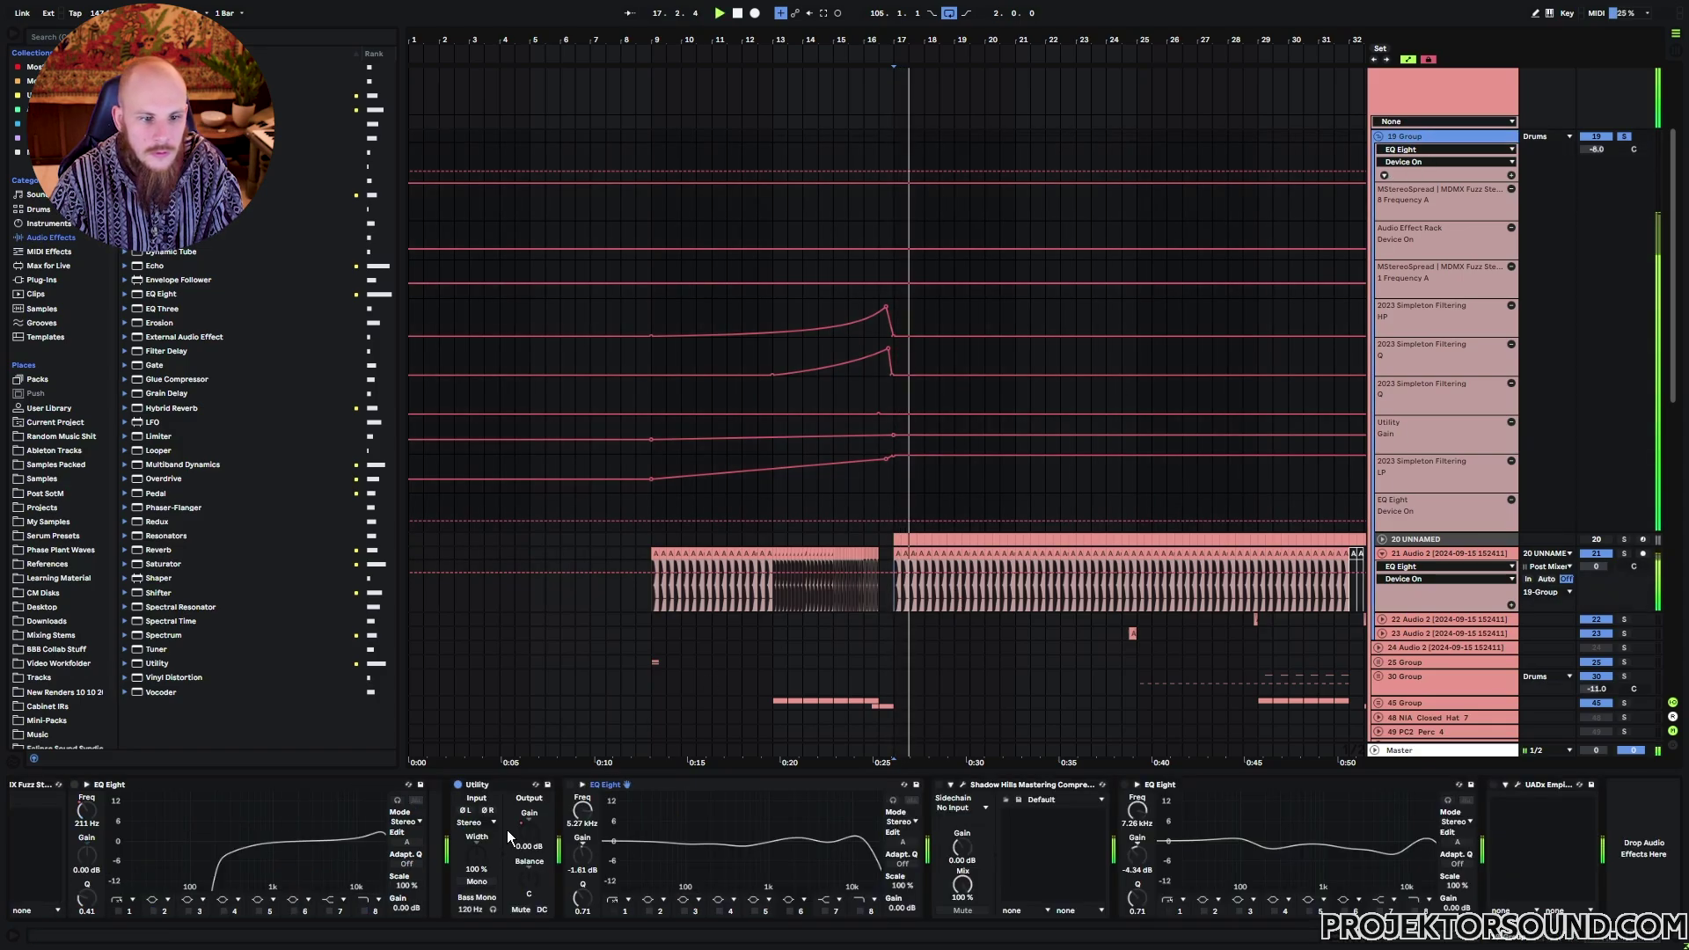
# Re-enable the EQ Eight, Shadow Hills compressor, second EQ Eight and Distressor one by one during playback to compare the sound
pyautogui.click(574, 785)
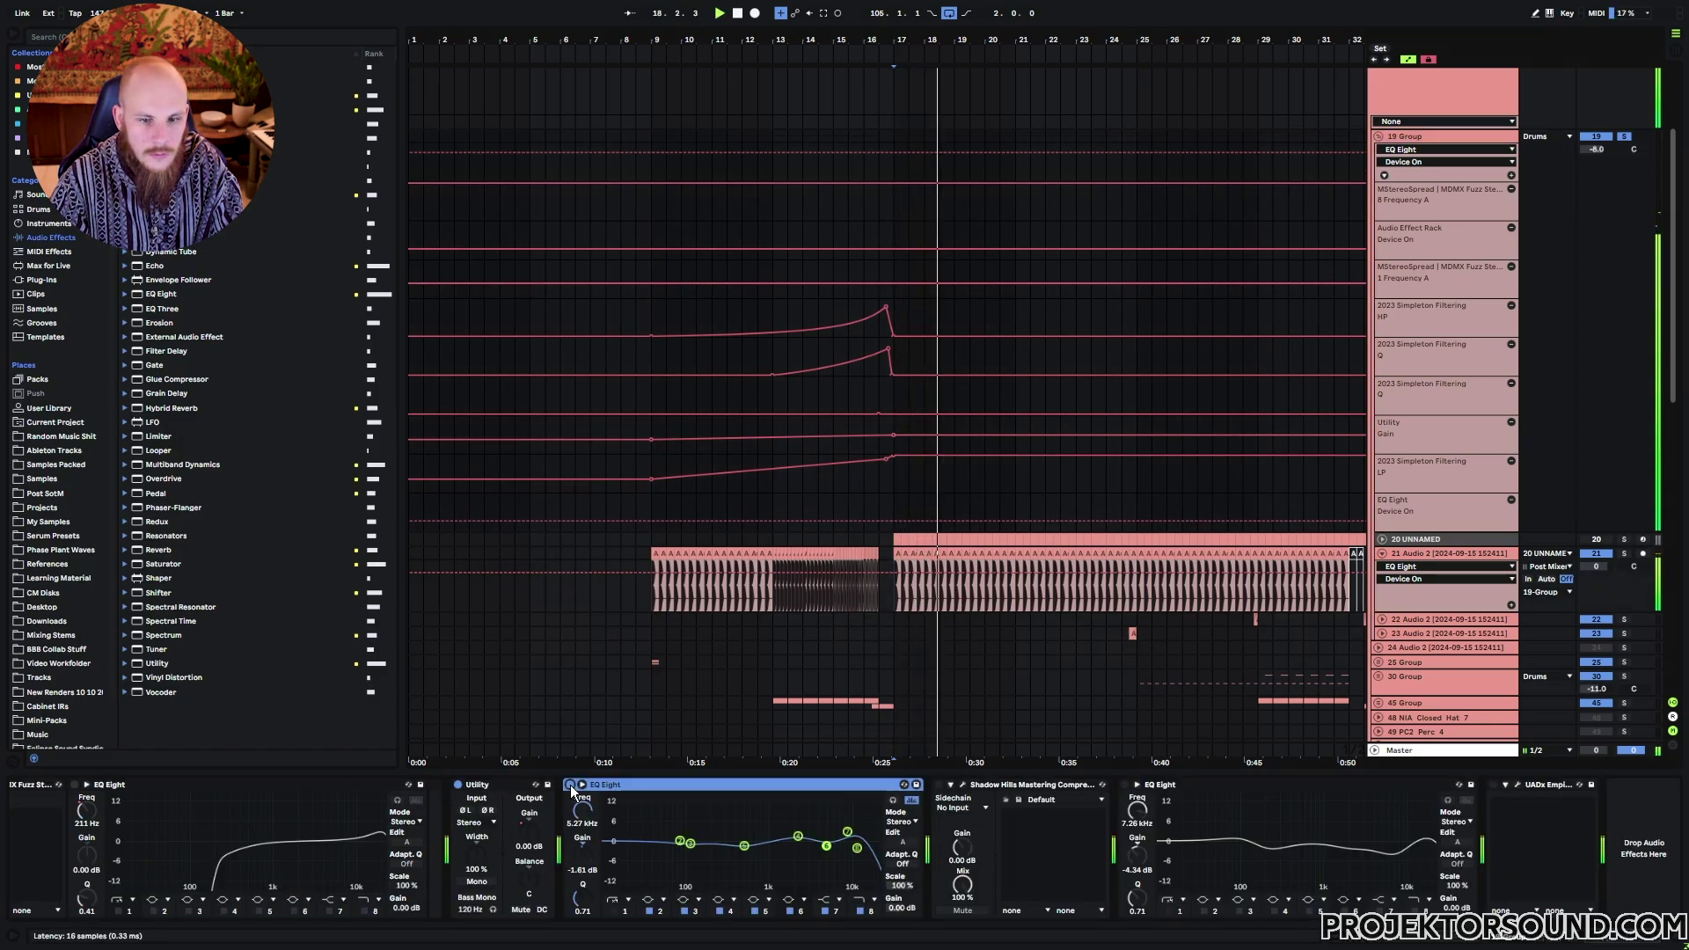
pyautogui.click(940, 784)
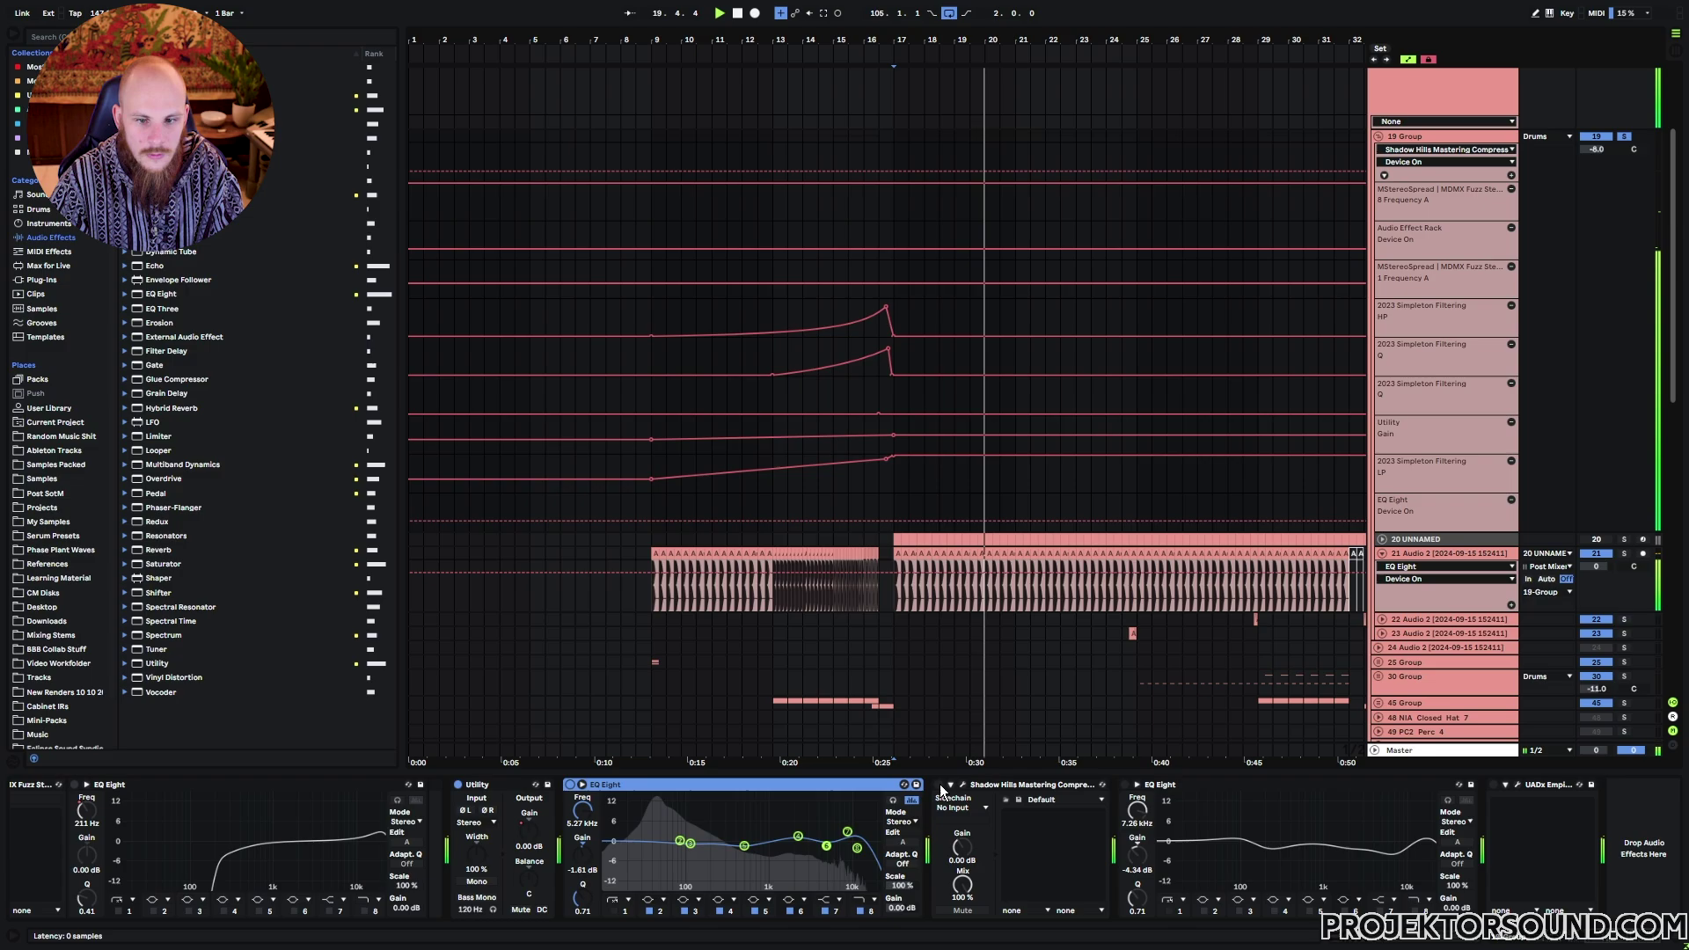
pyautogui.click(1127, 785)
pyautogui.click(1126, 785)
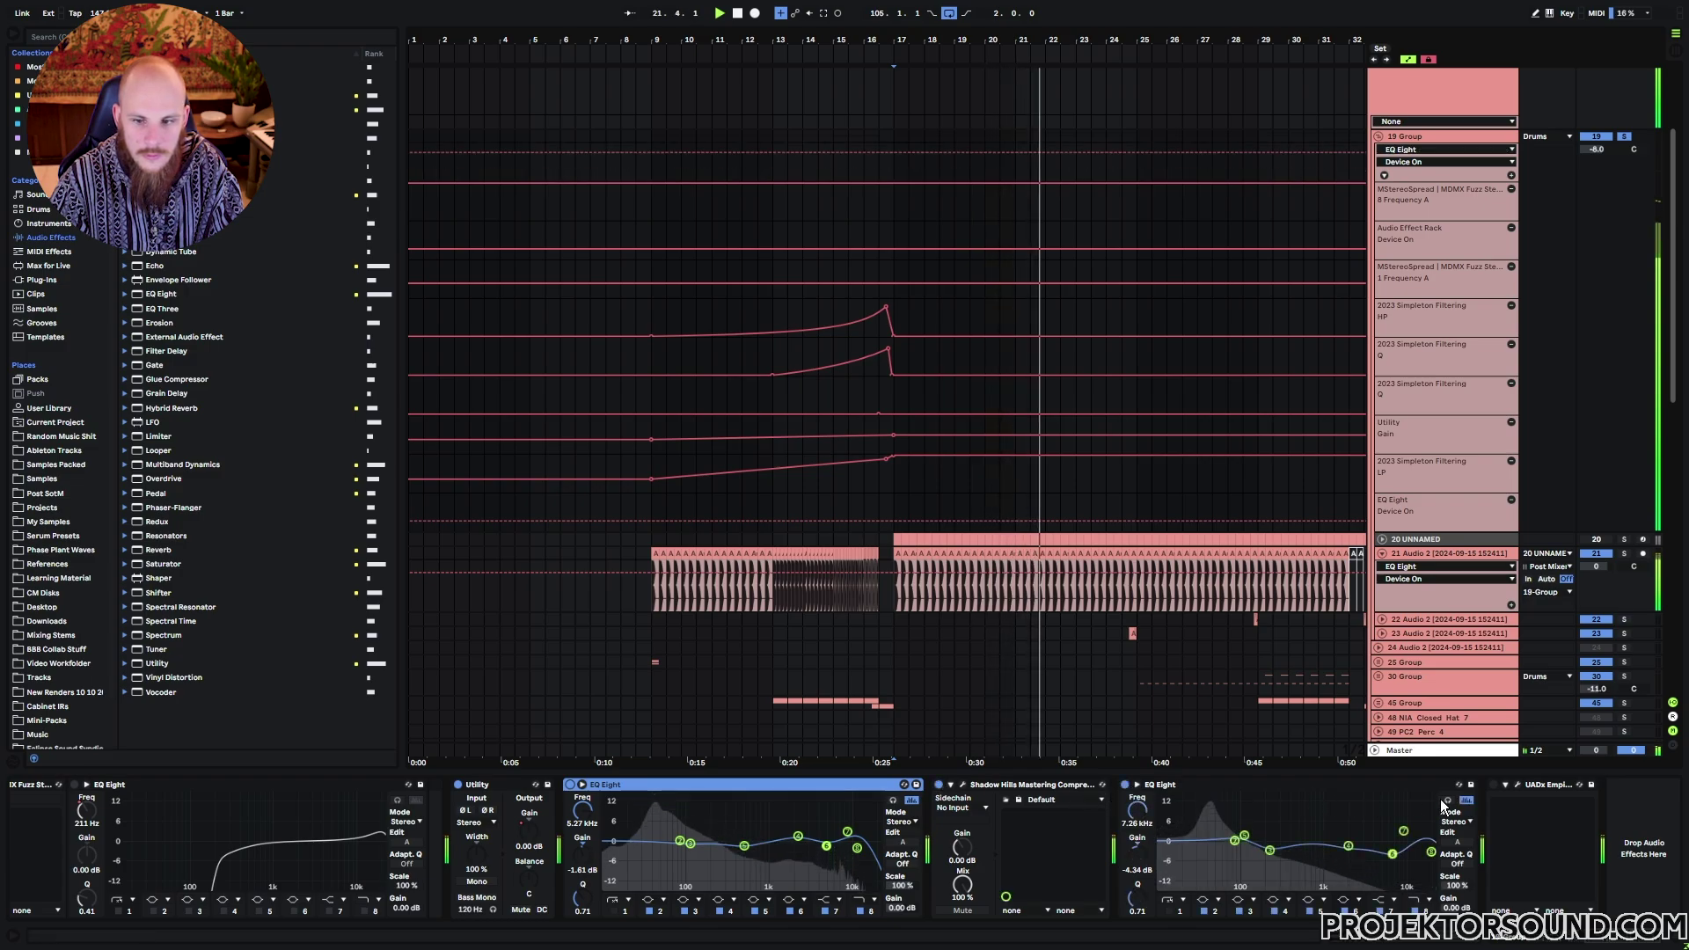
pyautogui.click(1493, 785)
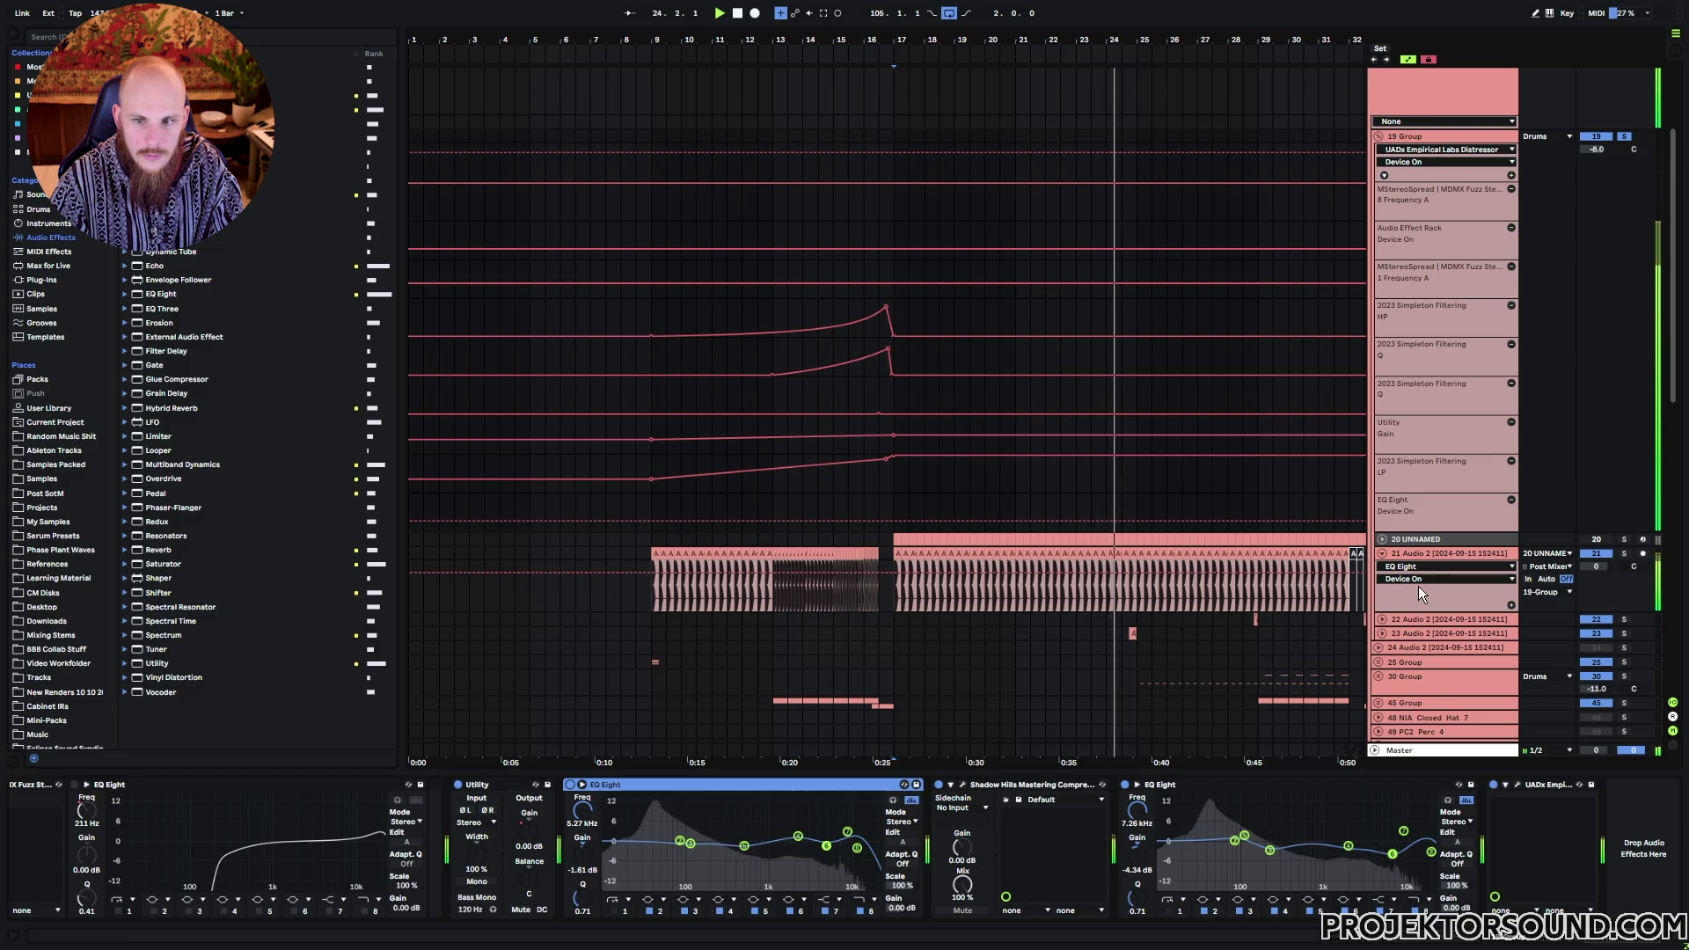